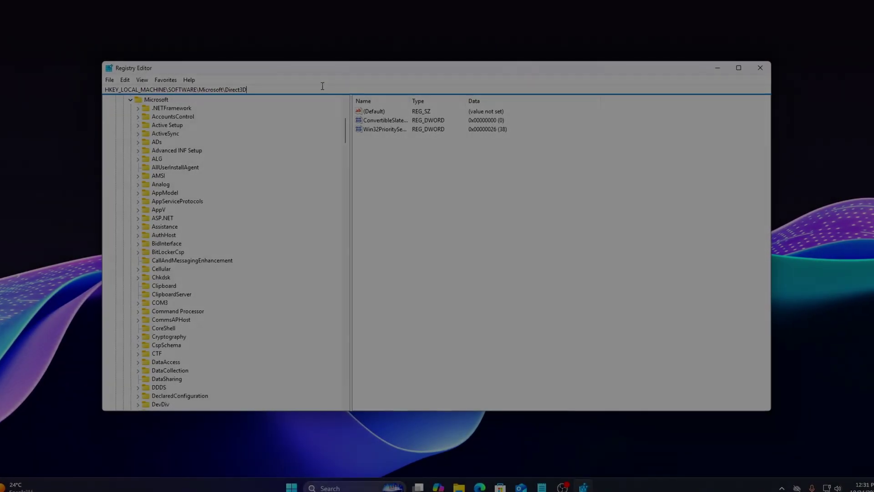
# Step: Go to HKLM\SOFTWARE\Microsoft in the address bar and add a new key under Microsoft
pyautogui.doubleClick(230, 89)
pyautogui.press('BackSpace')
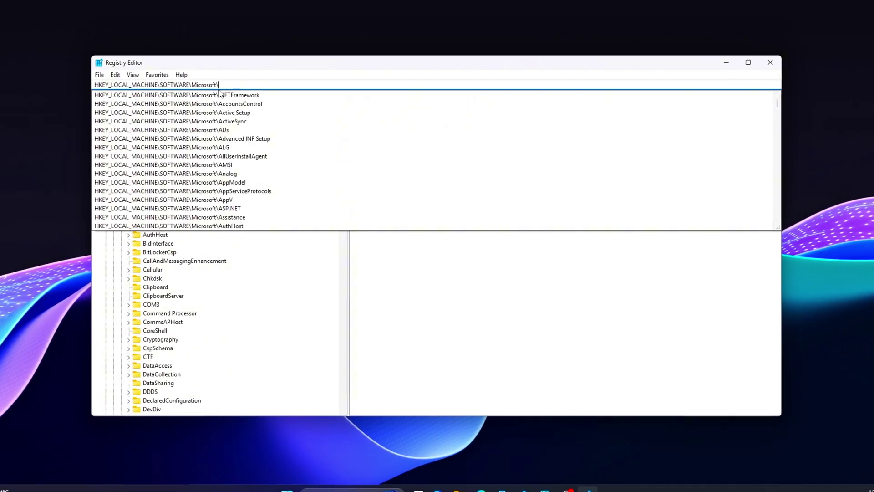
pyautogui.press('Return')
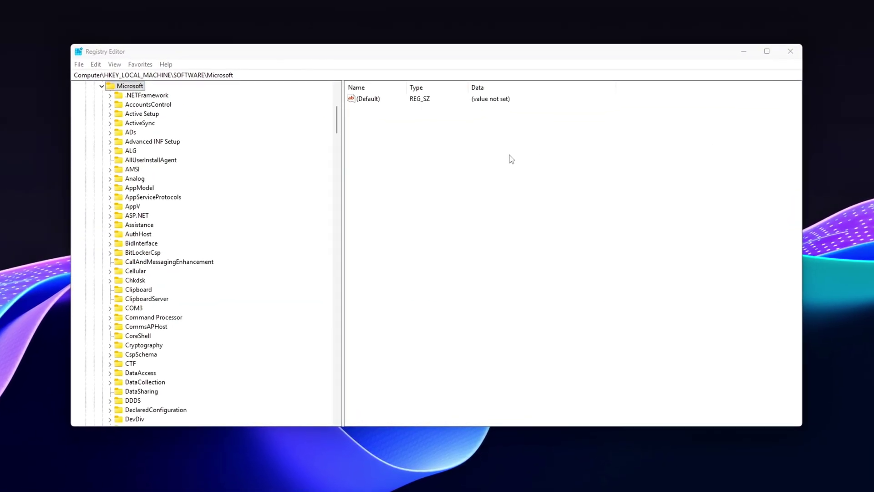
pyautogui.rightClick(139, 85)
pyautogui.moveTo(246, 97)
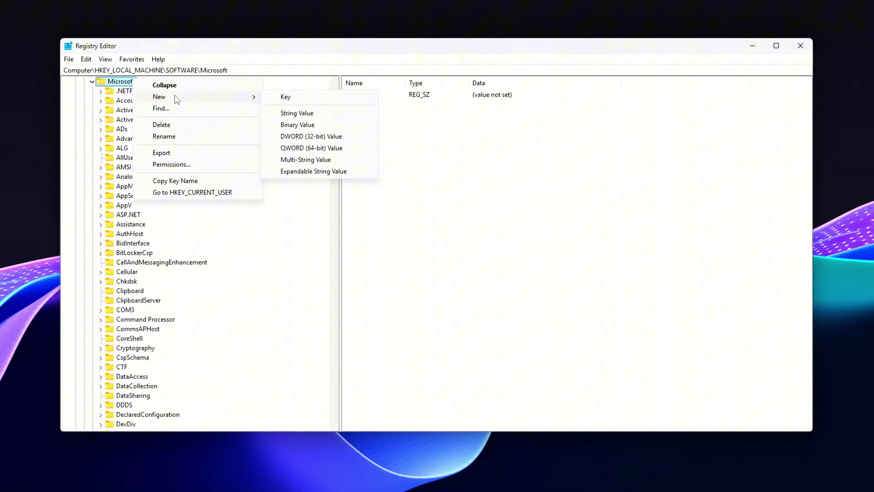
pyautogui.click(293, 97)
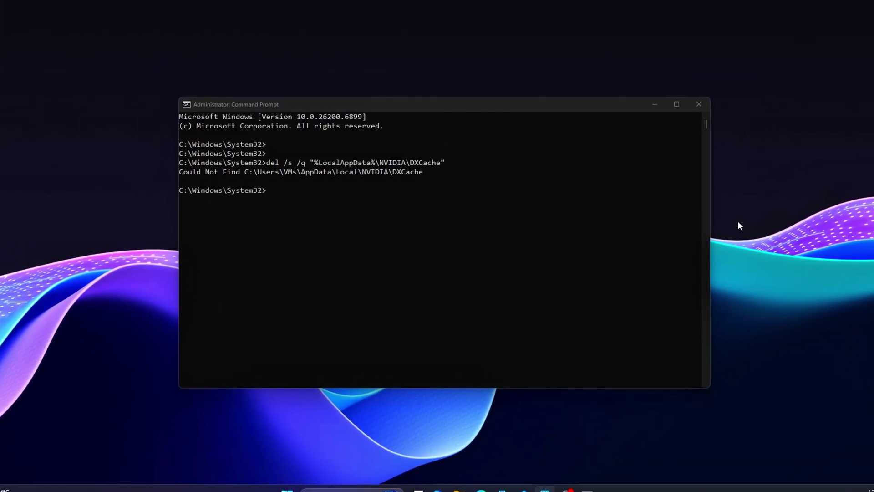
# Step: Run del /s /q on NVIDIA\GLCache, D3DSCache and Vulkan\Cache
pyautogui.rightClick(376, 233)
pyautogui.press('Return')
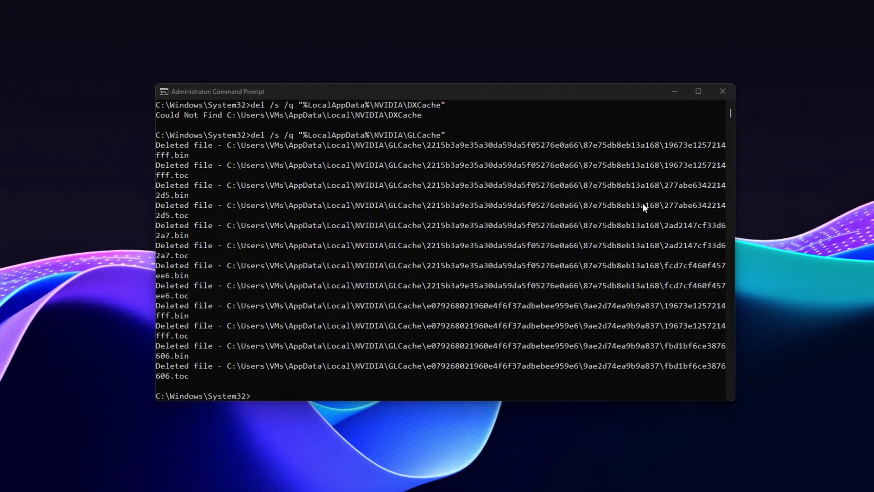
pyautogui.rightClick(363, 239)
pyautogui.press('Return')
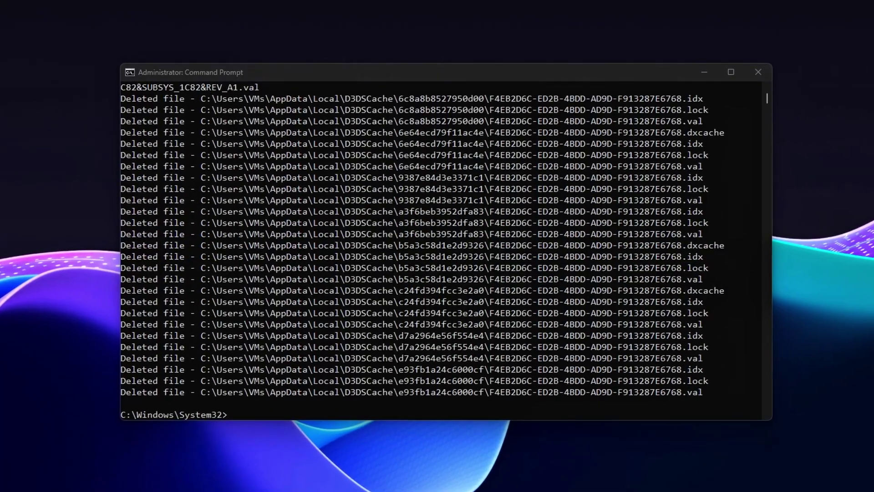
pyautogui.write('del /s /q "%AppData%\\Vulkan\\Cache"')
pyautogui.press('Return')
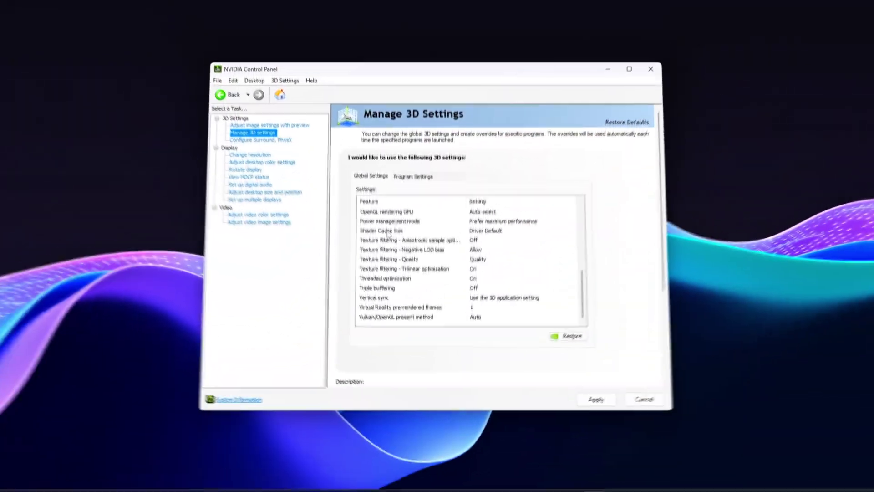
# Step: Keep Shader Cache Size at Driver Default and set Texture filtering - Quality to High performance
pyautogui.click(381, 232)
pyautogui.click(497, 231)
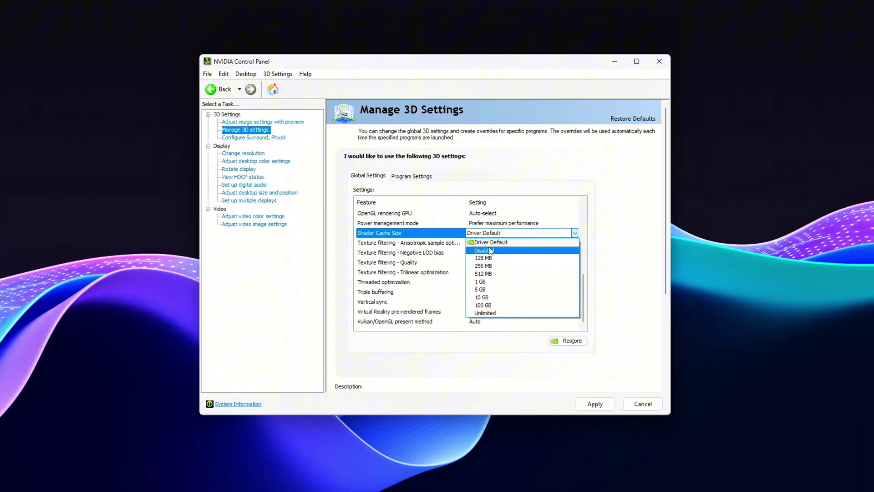
pyautogui.click(499, 245)
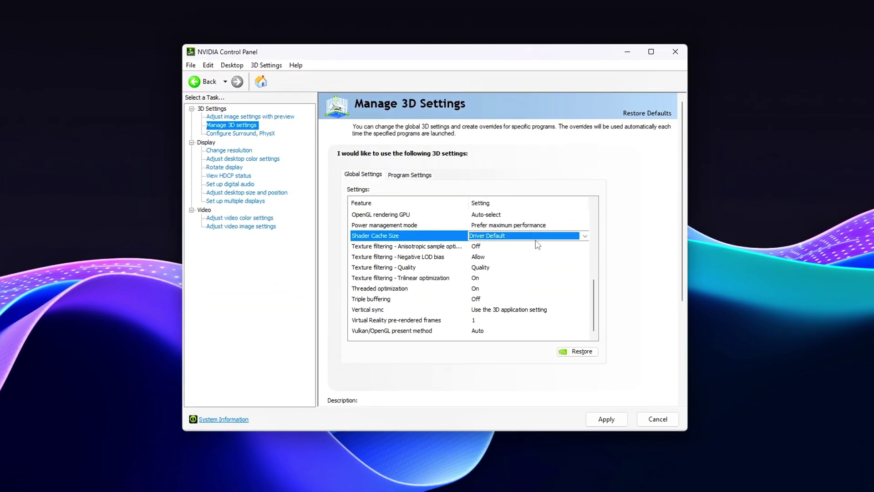
pyautogui.click(391, 271)
pyautogui.click(463, 276)
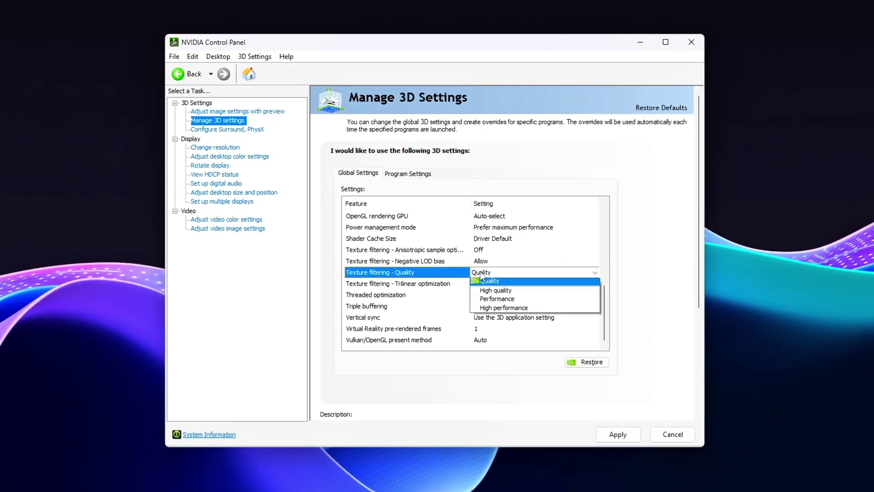
pyautogui.click(510, 314)
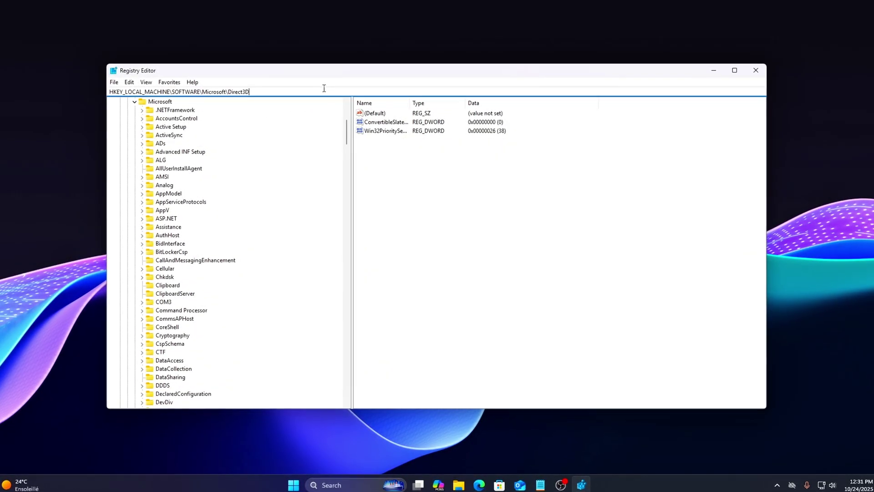
# Step: Go back to HKLM\SOFTWARE\Microsoft and create the Direct3D key
pyautogui.press('BackSpace')
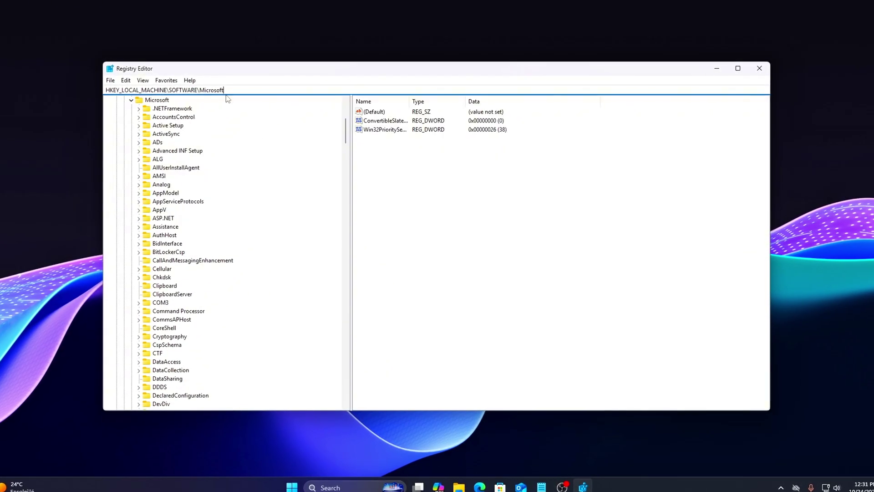
pyautogui.press('Return')
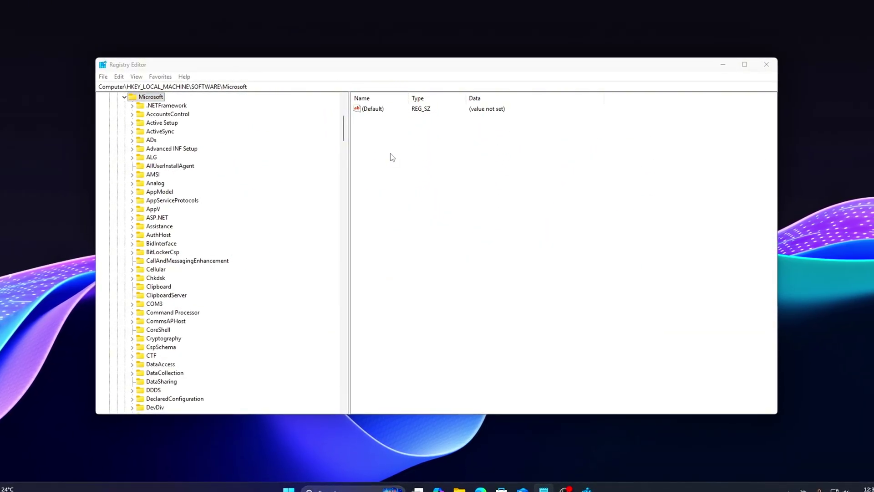
pyautogui.moveTo(264, 111)
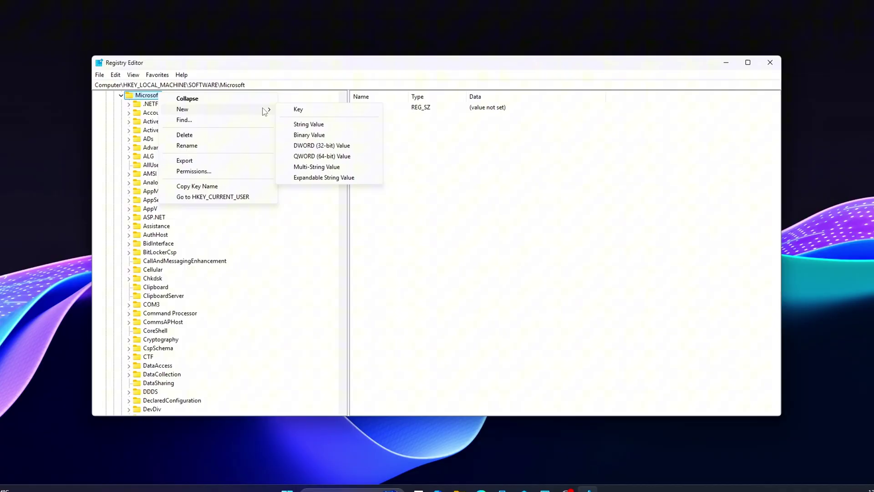
pyautogui.click(305, 113)
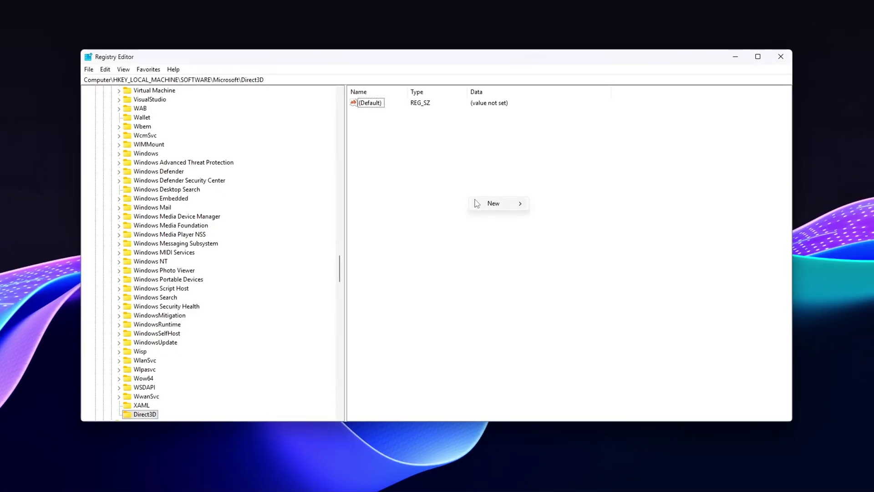
# Step: Add a DWORD (32-bit) value ShaderCache with data 1
pyautogui.moveTo(483, 203)
pyautogui.click(575, 240)
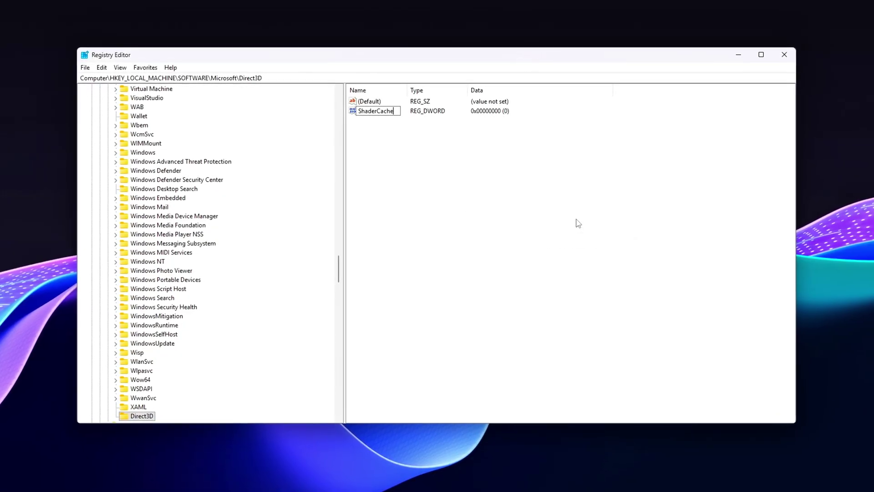
pyautogui.press('Return')
pyautogui.press('Return')
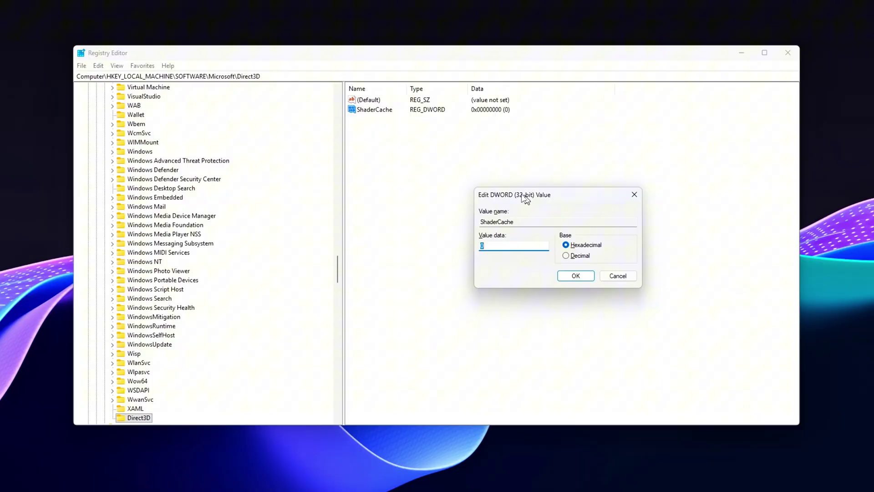
pyautogui.write('1')
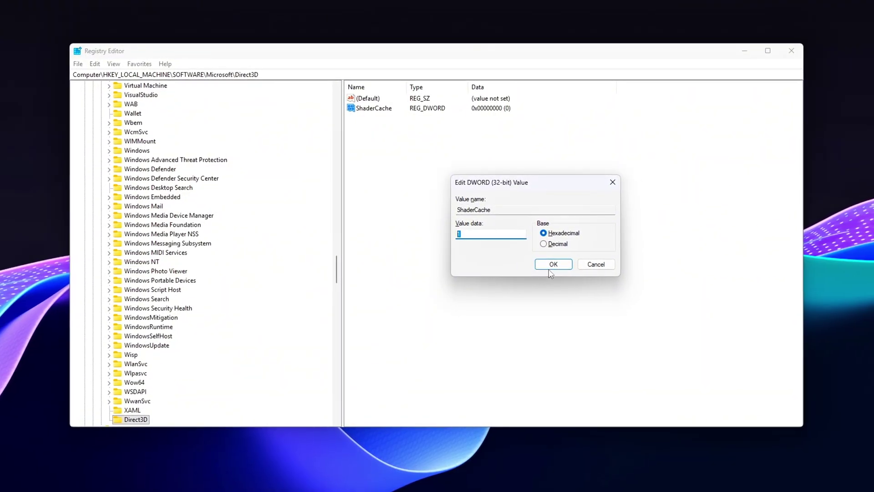
pyautogui.click(552, 265)
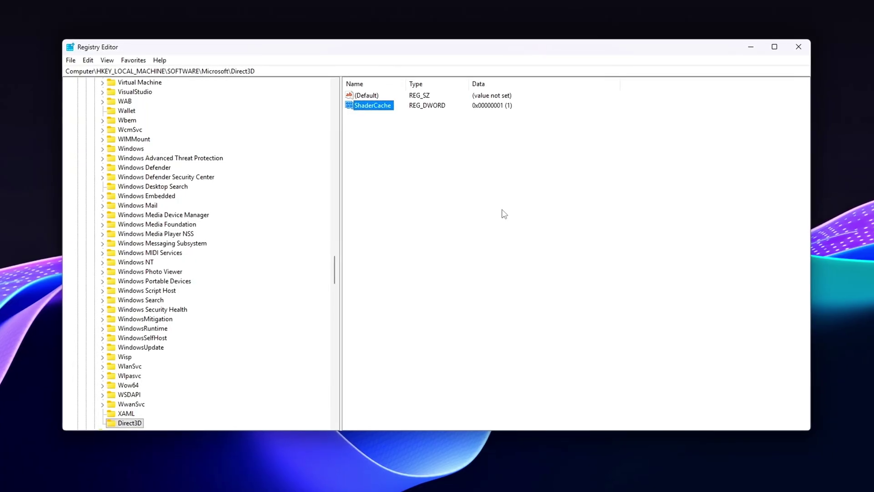
# Step: Add a DWORD value ShaderCacheSize with data 0x400000
pyautogui.moveTo(521, 218)
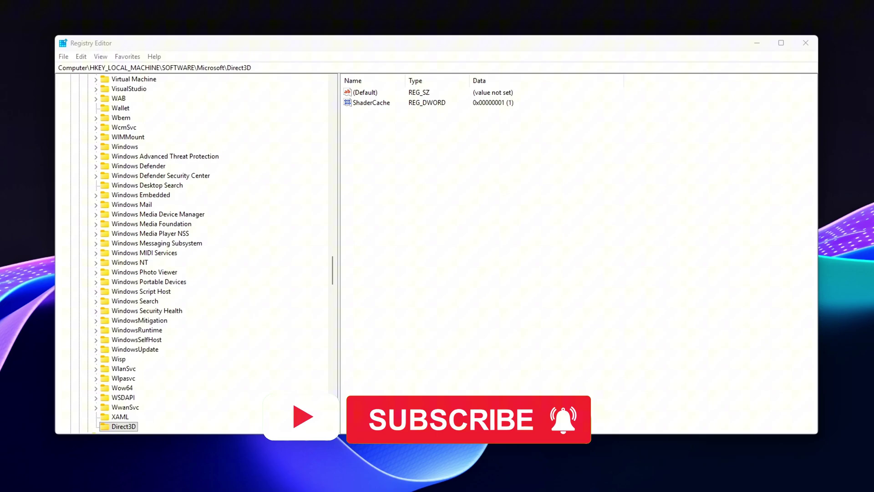
pyautogui.moveTo(497, 208)
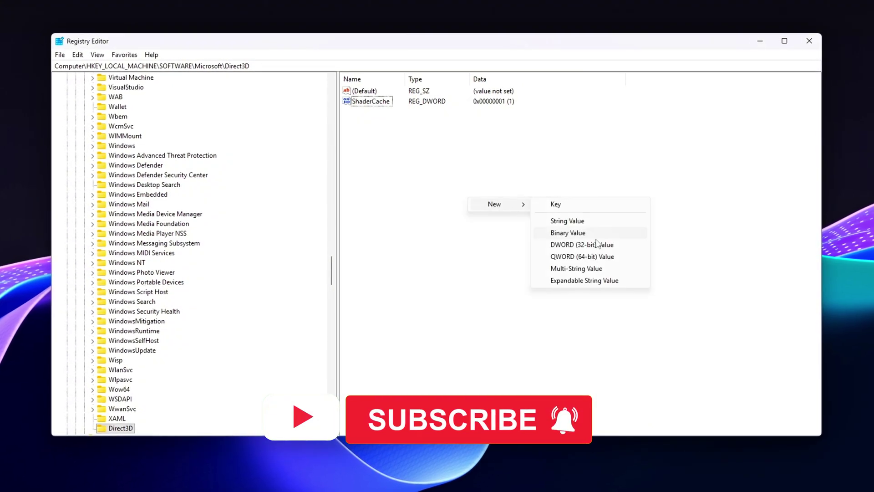
pyautogui.click(552, 245)
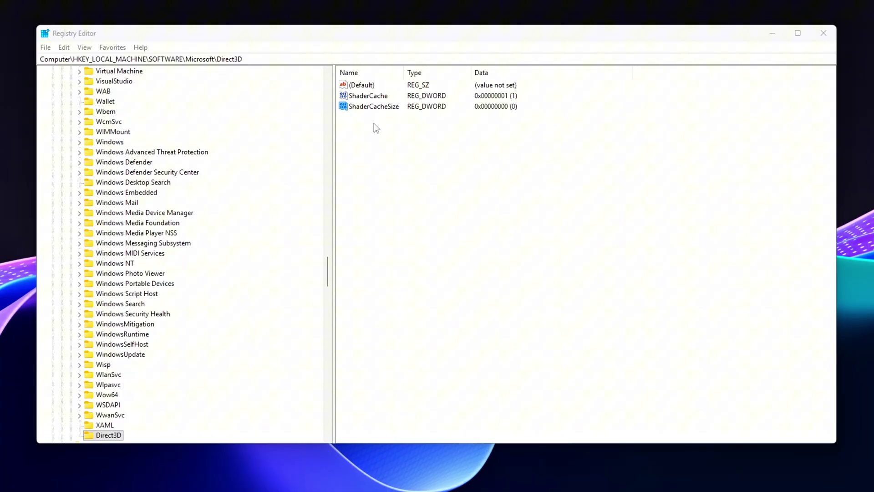
pyautogui.doubleClick(370, 106)
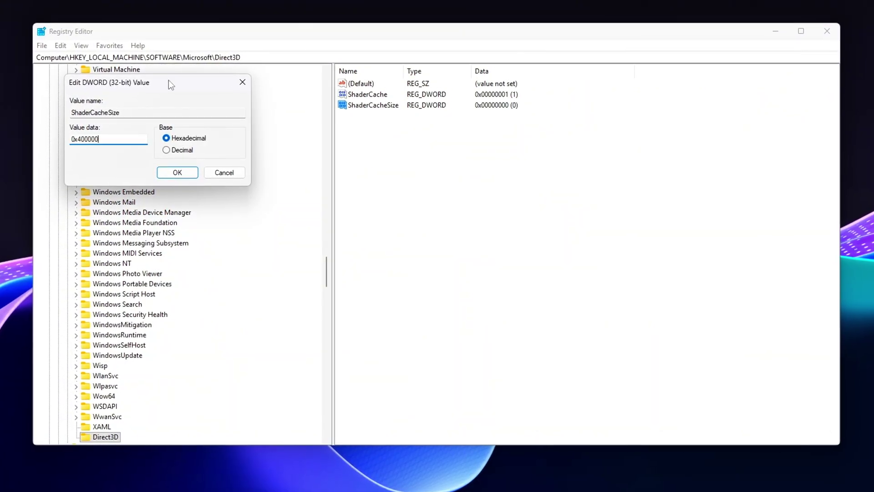
pyautogui.moveTo(168, 80); pyautogui.dragTo(520, 119)
pyautogui.click(530, 213)
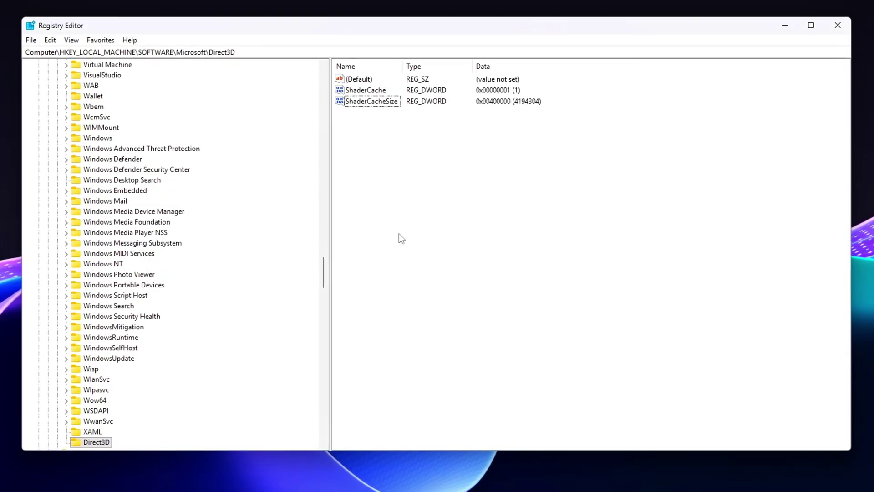
pyautogui.click(398, 214)
# Step: Add a DWORD value ShaderCacheDefrag with data 1
pyautogui.rightClick(398, 181)
pyautogui.moveTo(446, 184)
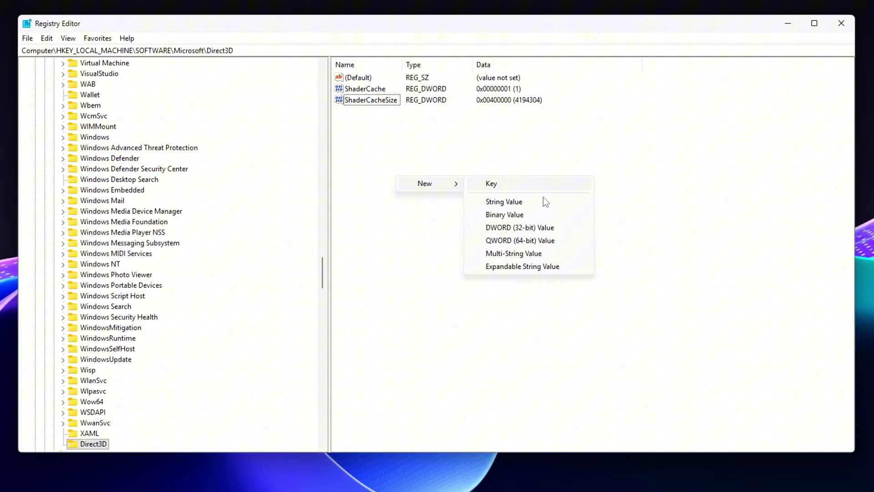
pyautogui.click(542, 228)
pyautogui.write('ShaderCacheDefrag')
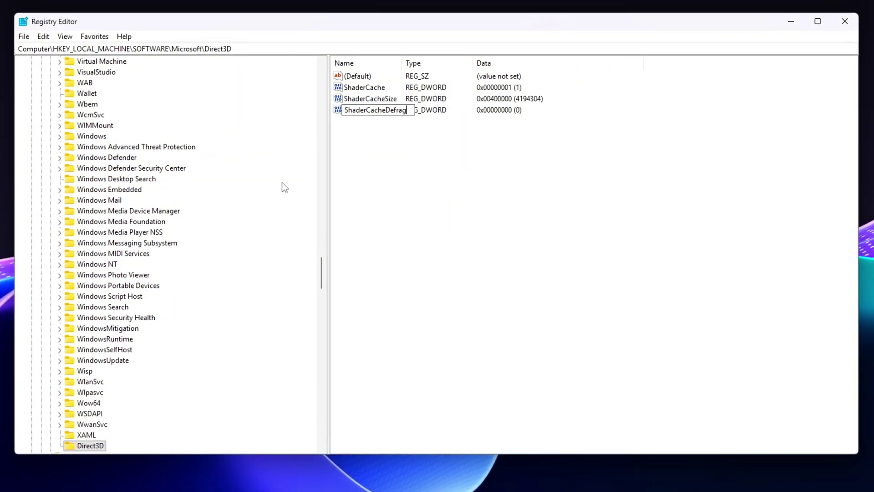
pyautogui.press('Return')
pyautogui.press('Return')
pyautogui.write('1')
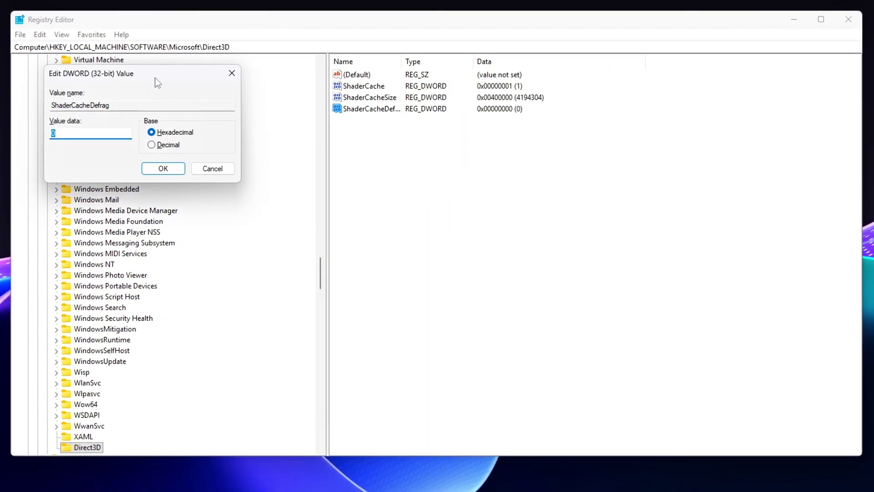
pyautogui.moveTo(156, 82); pyautogui.dragTo(542, 184)
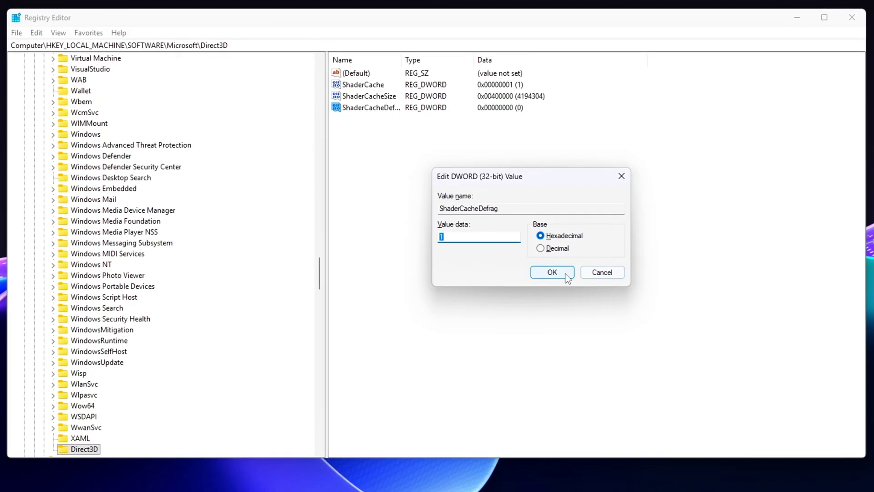
pyautogui.click(552, 272)
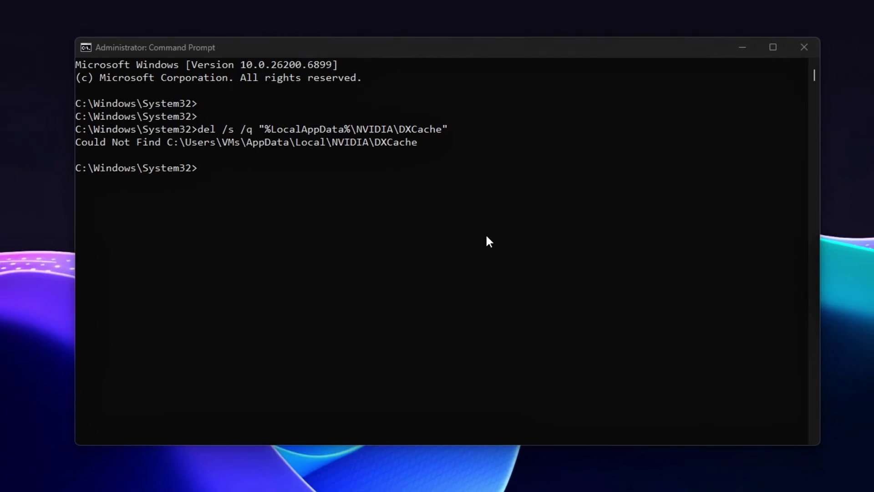
# Step: Run del /s /q on GLCache, D3DSCache and Vulkan\Cache; the Vulkan cache isn't found
pyautogui.write('del /s /q "%LocalAppData%\\NVIDIA\\GLCache"')
pyautogui.press('Return')
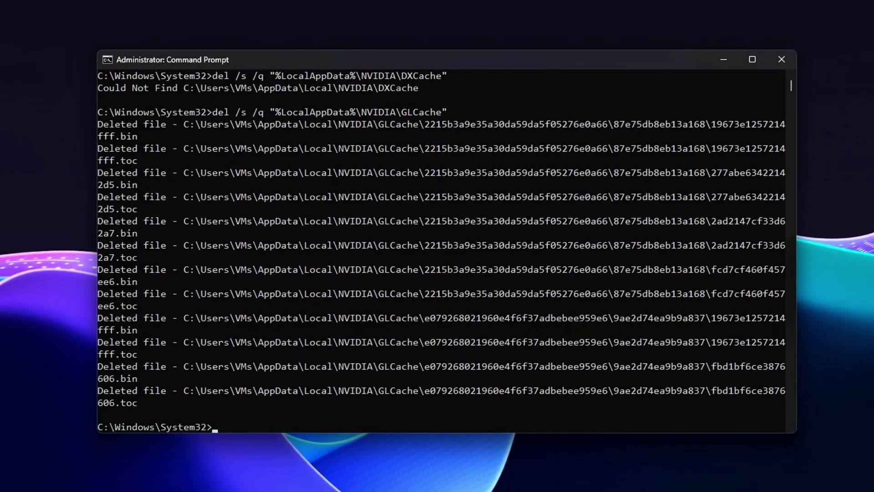
pyautogui.hotkey('ctrl', 'v')
pyautogui.press('Return')
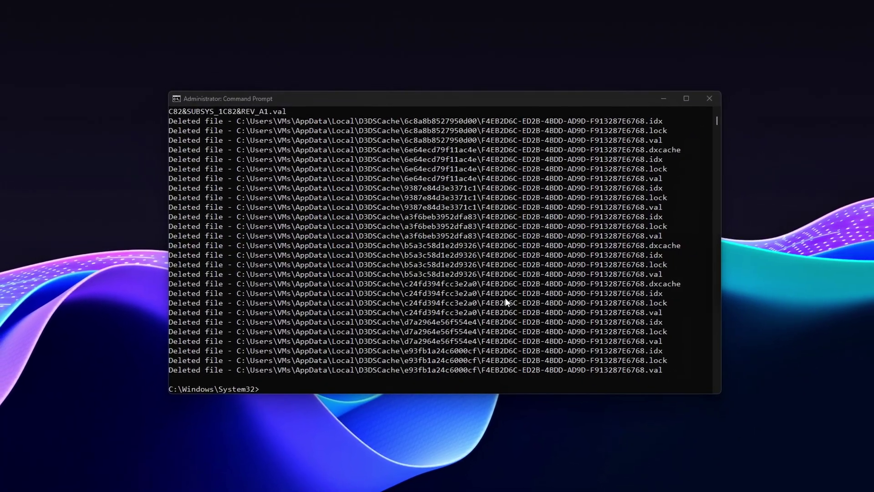
pyautogui.write('del /s /q "%AppData%\\Vulkan\\Cache"')
pyautogui.press('Return')
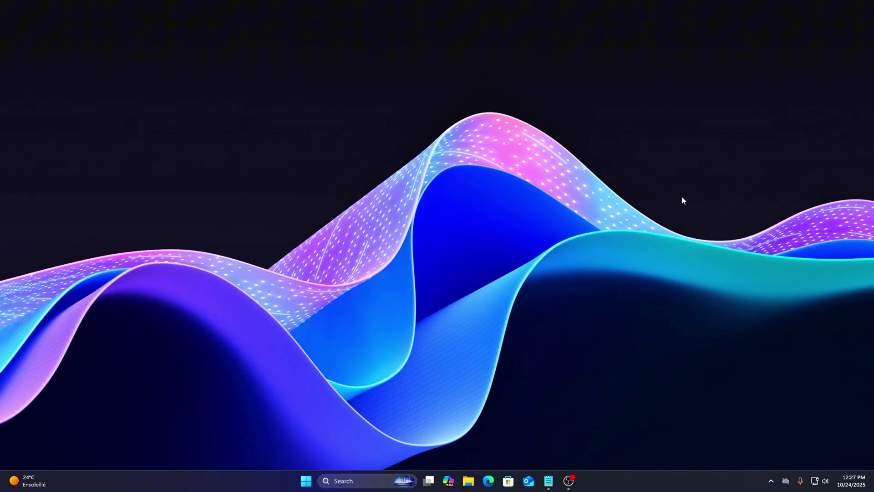
# Step: Search for cmd and launch Command Prompt as administrator
pyautogui.press('super+s')
pyautogui.write('cmd')
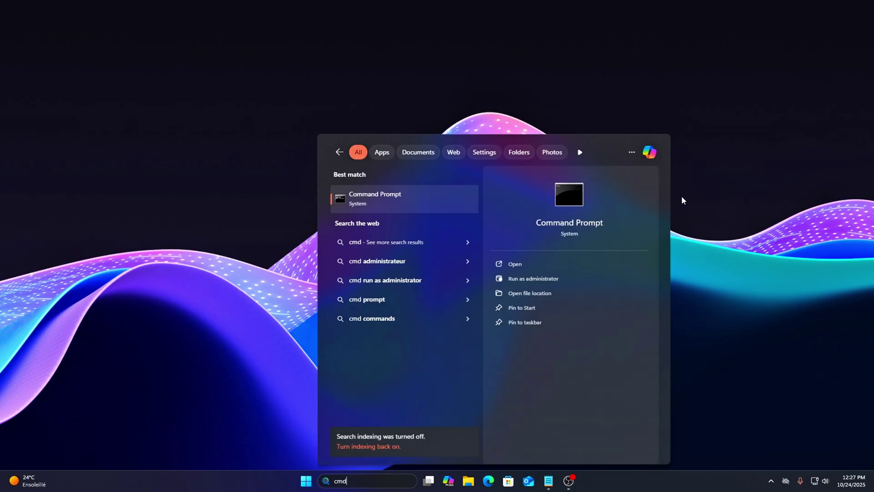
pyautogui.click(533, 278)
pyautogui.press('Return')
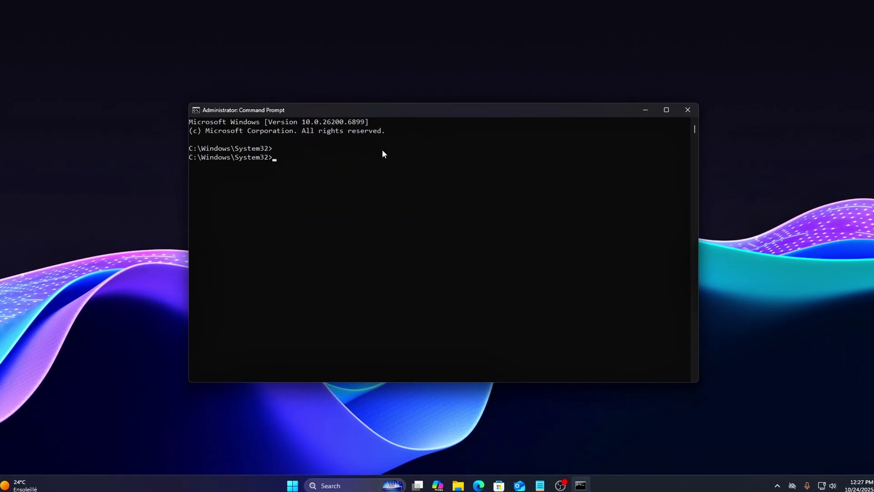
# Step: Run del /s /q on DXCache, GLCache, D3DSCache and Vulkan\Cache
pyautogui.write('del /s /q "%LocalAppData%\\NVIDIA\\DXCache"')
pyautogui.press('Return')
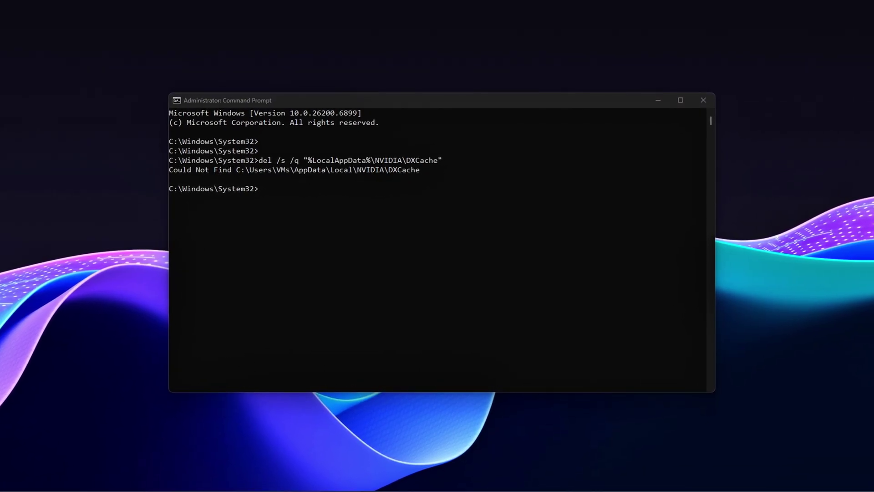
pyautogui.write('del /s /q "%LocalAppData%\\NVIDIA\\GLCache"')
pyautogui.press('Return')
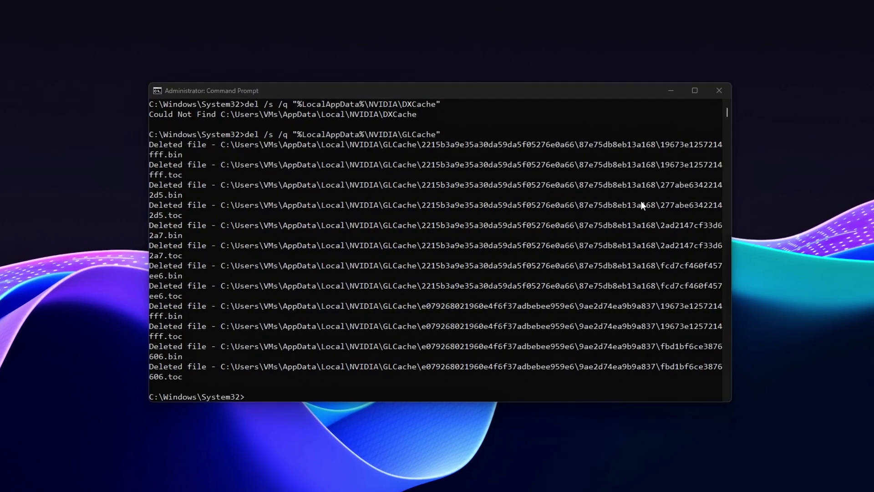
pyautogui.write('del /s /q "%LocalAppData%\\D3DSCache"')
pyautogui.press('Return')
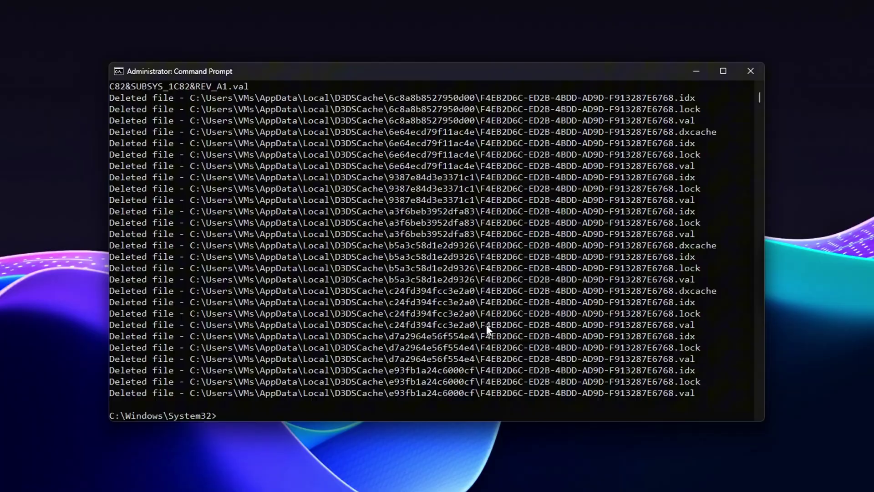
pyautogui.write('del /s /q "%AppData%\\Vulkan\\Cache"')
pyautogui.press('Return')
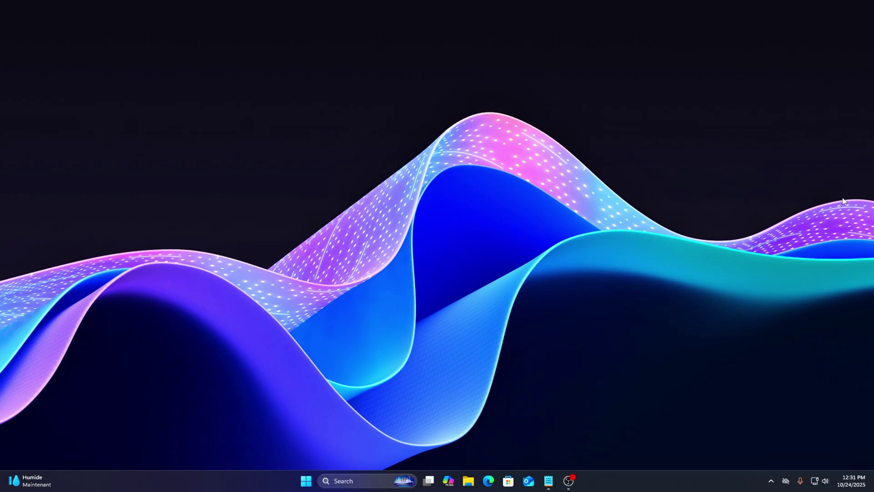
# Step: Launch Registry Editor by running regedit from the Run dialog
pyautogui.press('super+s')
pyautogui.press('super+r')
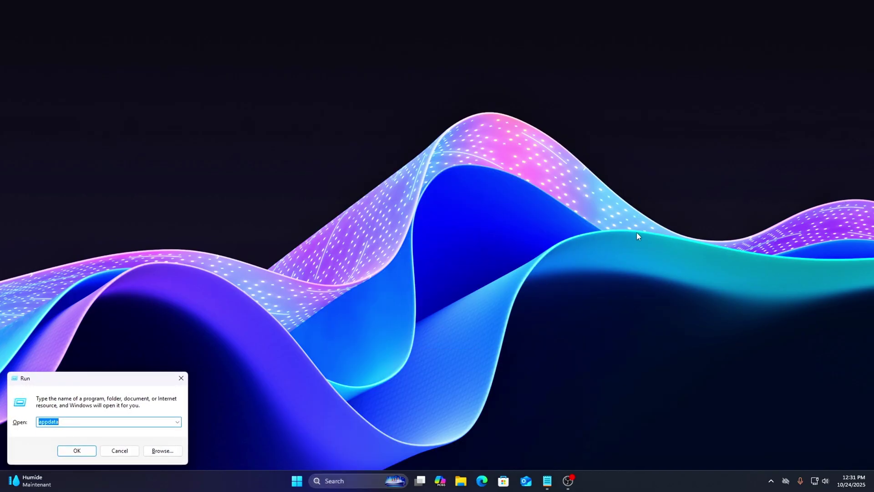
pyautogui.moveTo(87, 386); pyautogui.dragTo(426, 173)
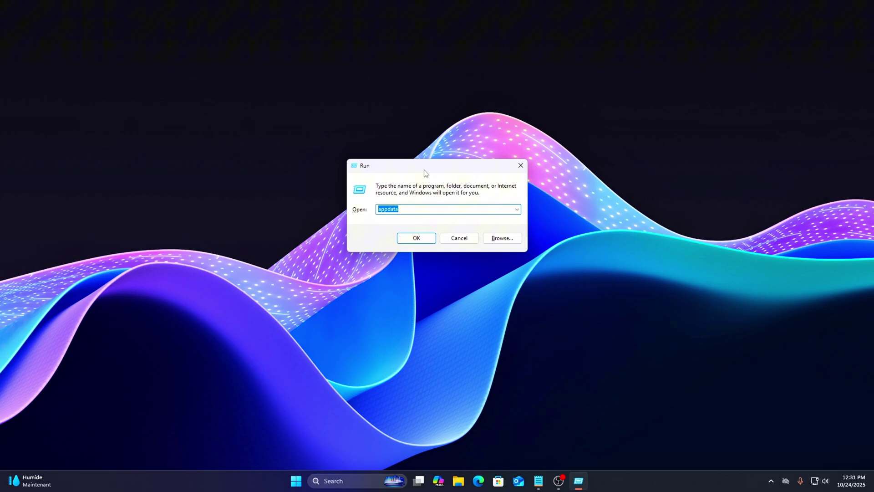
pyautogui.press('Return')
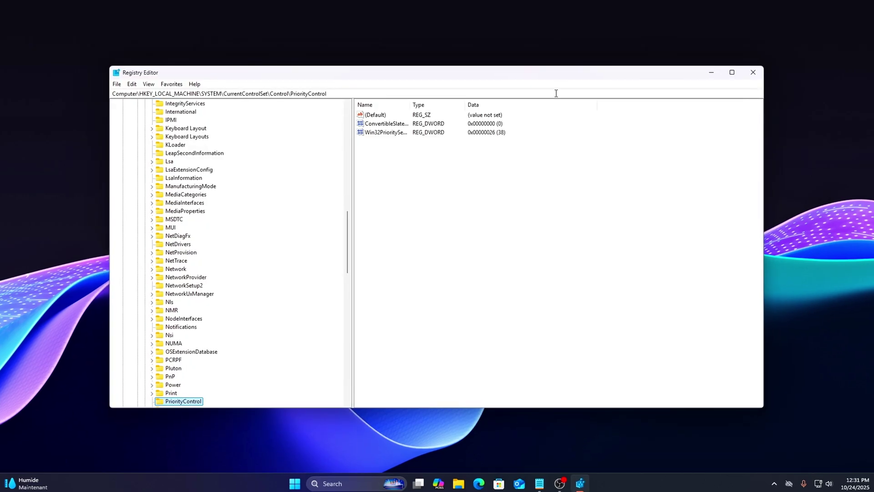
# Step: Go to HKLM\SOFTWARE\Microsoft via the address bar and add a key named Direct3D
pyautogui.click(556, 91)
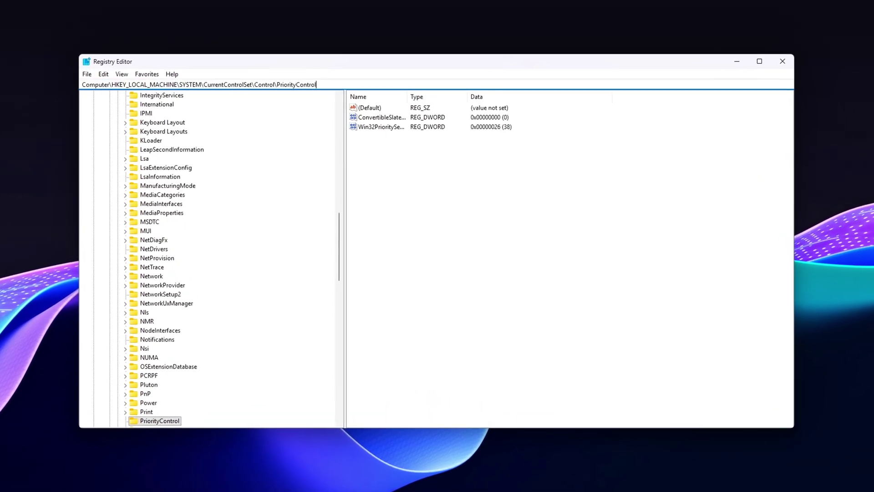
pyautogui.write('HKEY_LOCAL_MACHINE\\SOFTWARE\\Microsoft\\Direct3D')
pyautogui.press('Return')
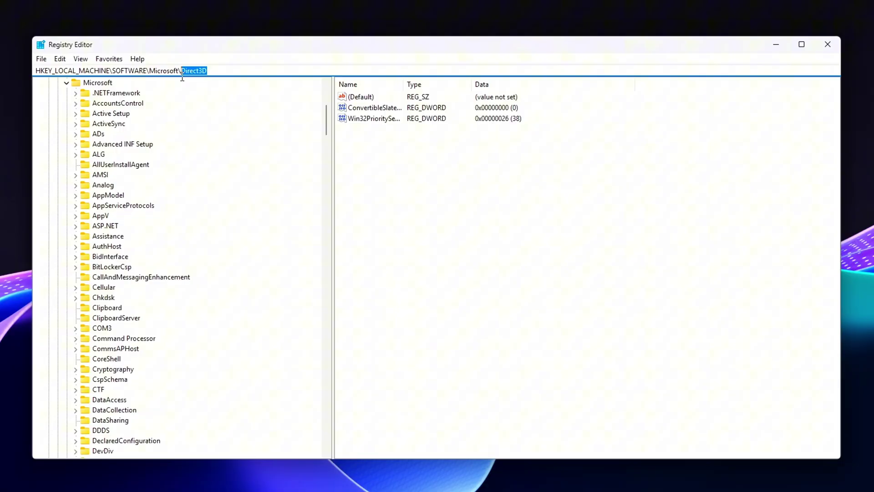
pyautogui.press('BackSpace')
pyautogui.press('BackSpace')
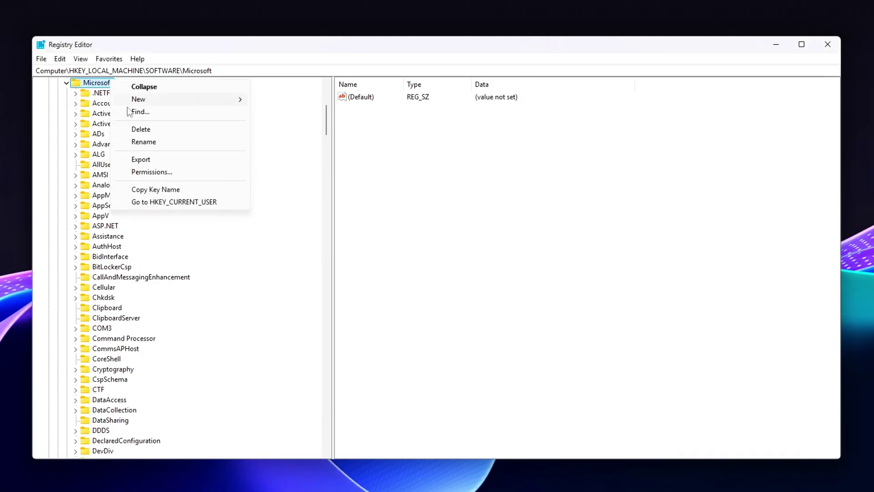
pyautogui.click(284, 103)
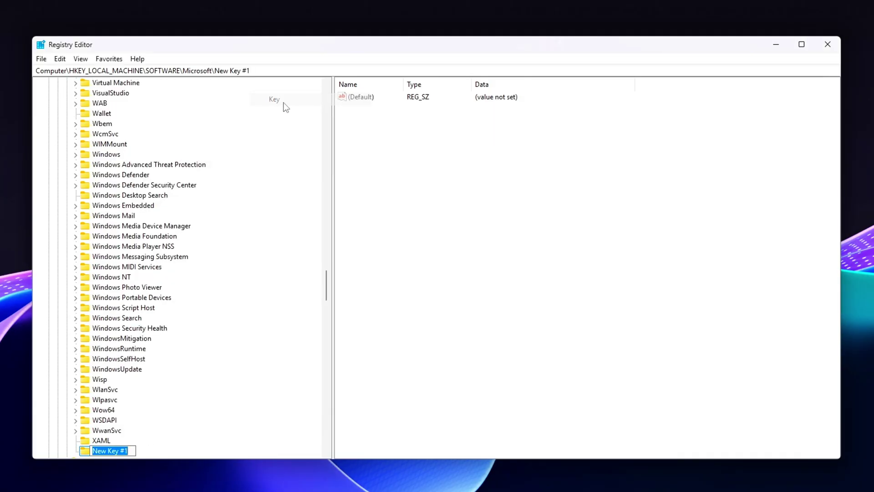
pyautogui.write('Direct3D')
pyautogui.press('Return')
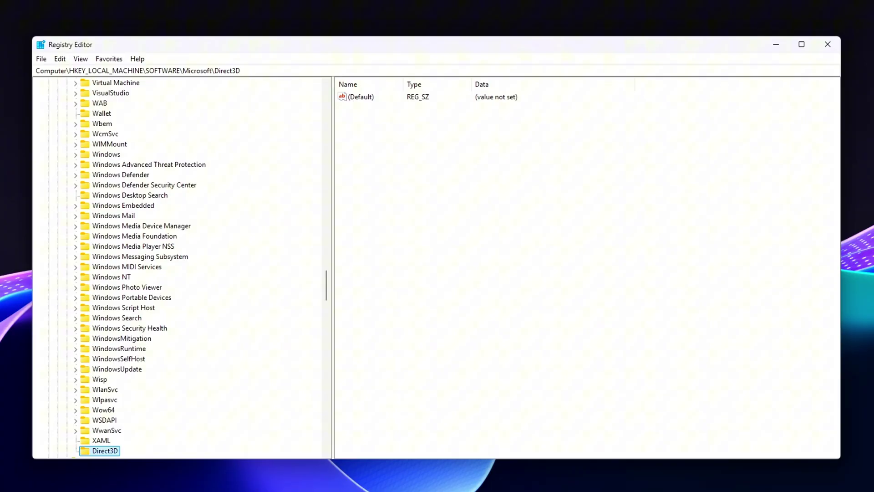
pyautogui.press('super')
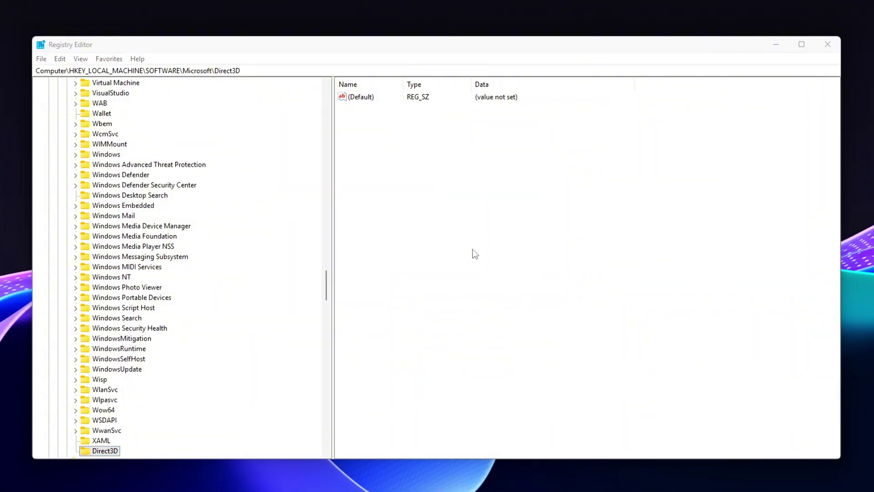
# Step: Add a DWORD (32-bit) value ShaderCache with data 1 under Direct3D
pyautogui.rightClick(474, 205)
pyautogui.moveTo(510, 211)
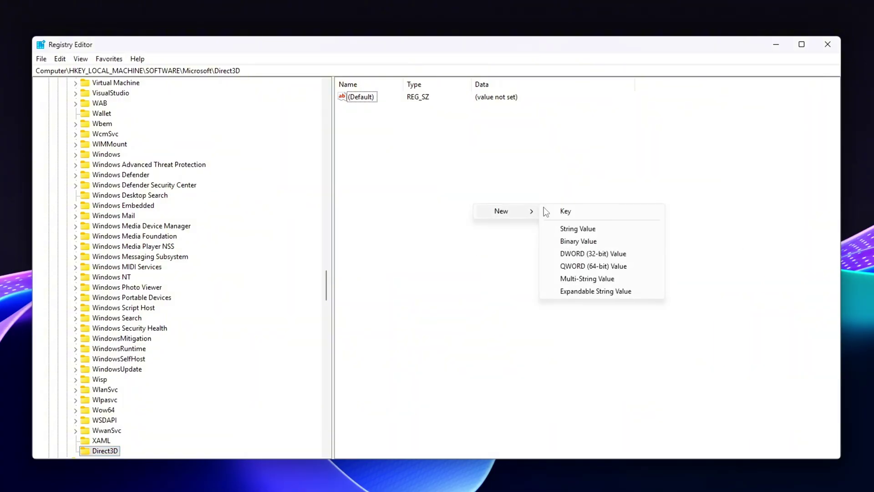
pyautogui.click(593, 253)
pyautogui.write('ShaderCache')
pyautogui.press('Return')
pyautogui.press('Return')
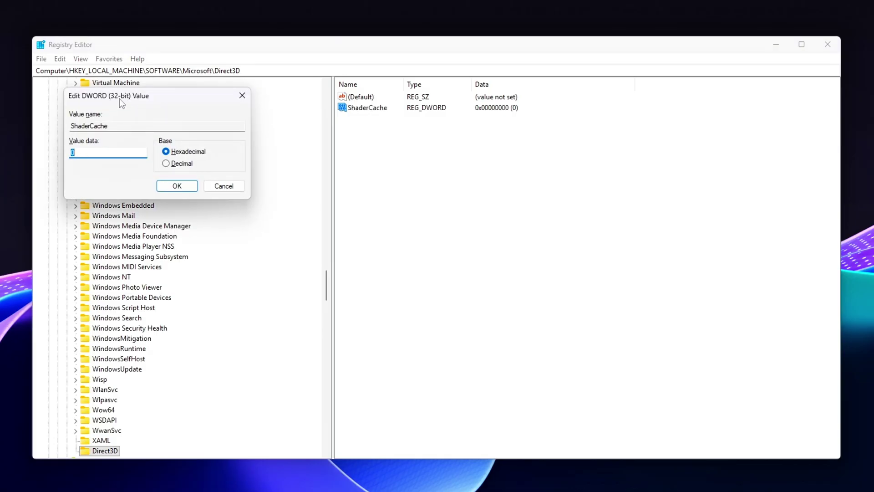
pyautogui.moveTo(119, 99); pyautogui.dragTo(511, 195)
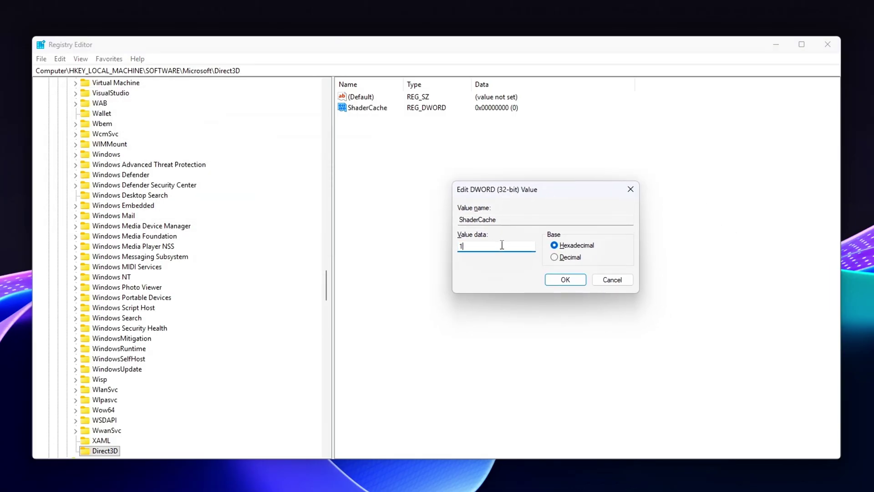
pyautogui.click(565, 282)
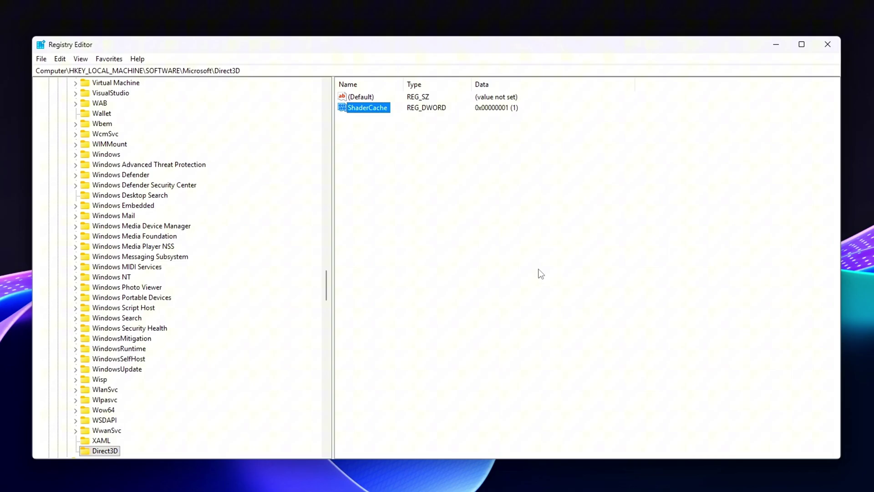
# Step: Add a DWORD value ShaderCacheSize with data 0x00400000
pyautogui.rightClick(508, 221)
pyautogui.moveTo(537, 228)
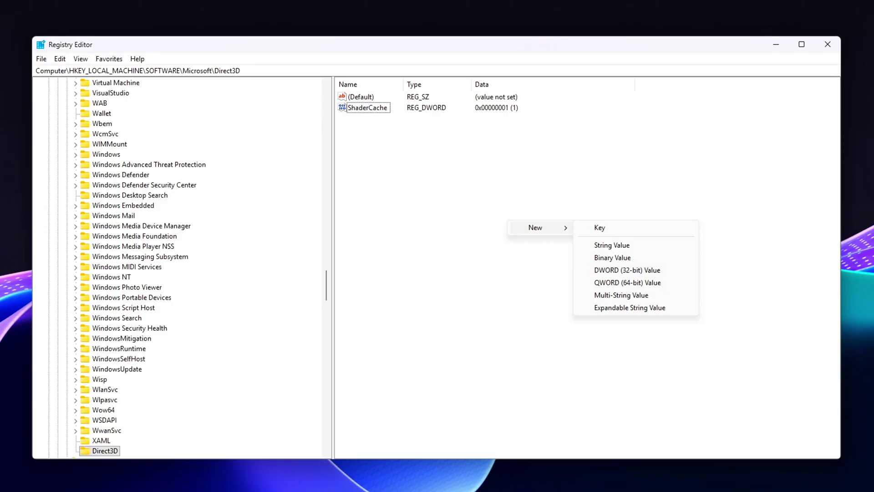
pyautogui.rightClick(478, 210)
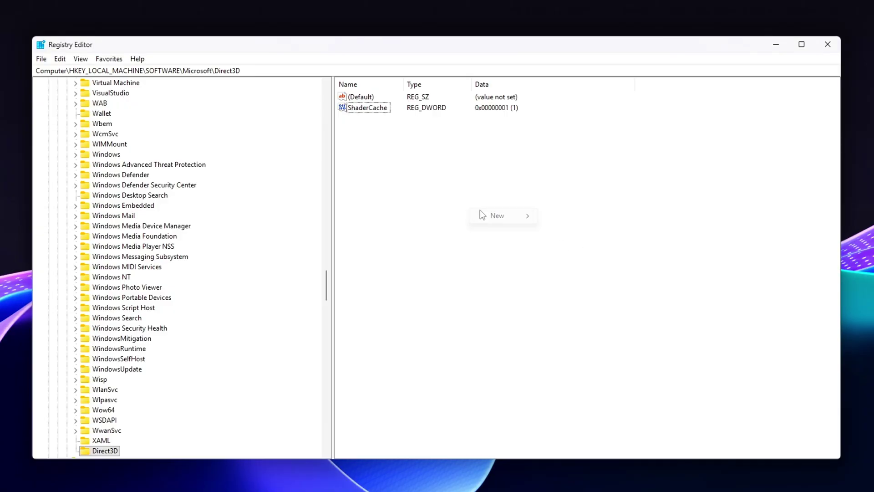
pyautogui.moveTo(500, 215)
pyautogui.click(606, 258)
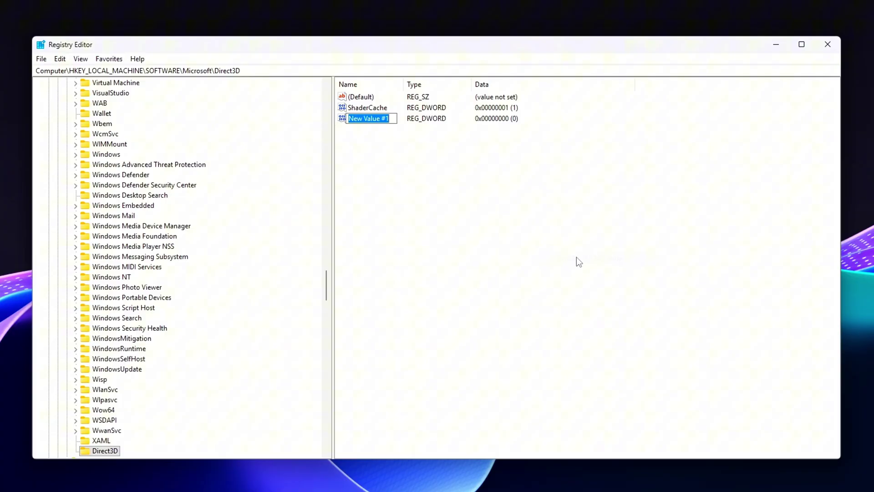
pyautogui.write('ShaderCacheSize')
pyautogui.press('Return')
pyautogui.doubleClick(369, 119)
pyautogui.moveTo(169, 95); pyautogui.dragTo(523, 135)
pyautogui.click(526, 224)
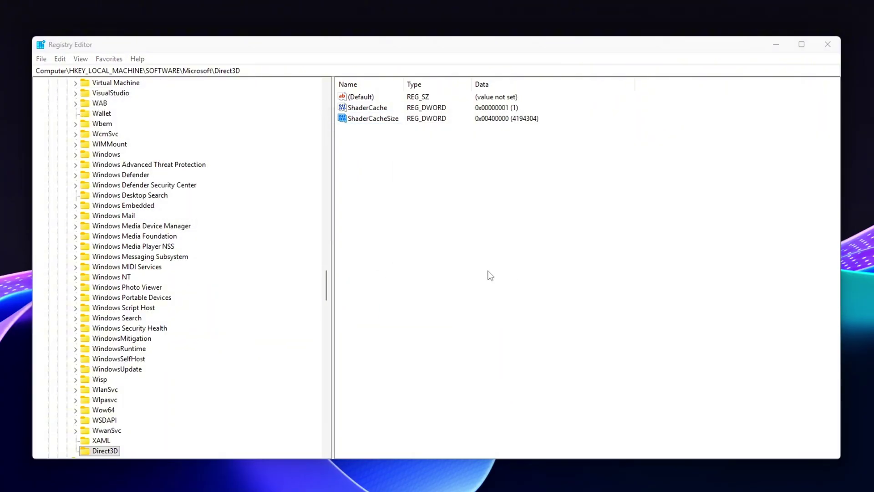
# Step: Add a DWORD value ShaderCacheDefrag with data 1
pyautogui.click(403, 247)
pyautogui.rightClick(397, 193)
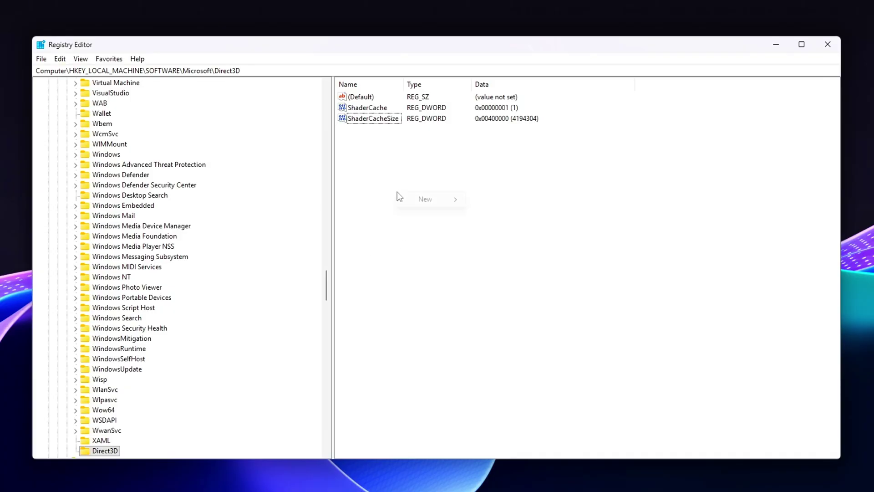
pyautogui.moveTo(444, 202)
pyautogui.click(540, 246)
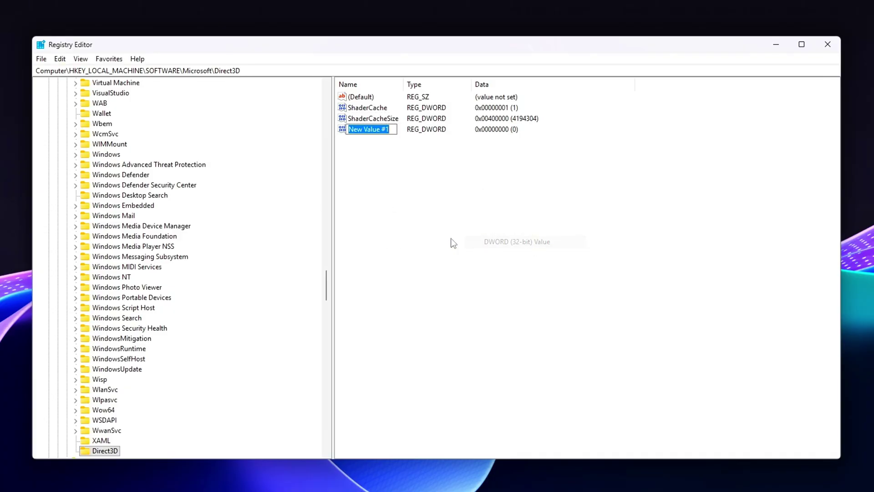
pyautogui.write('ShaderCacheDefrag')
pyautogui.press('Return')
pyautogui.press('Return')
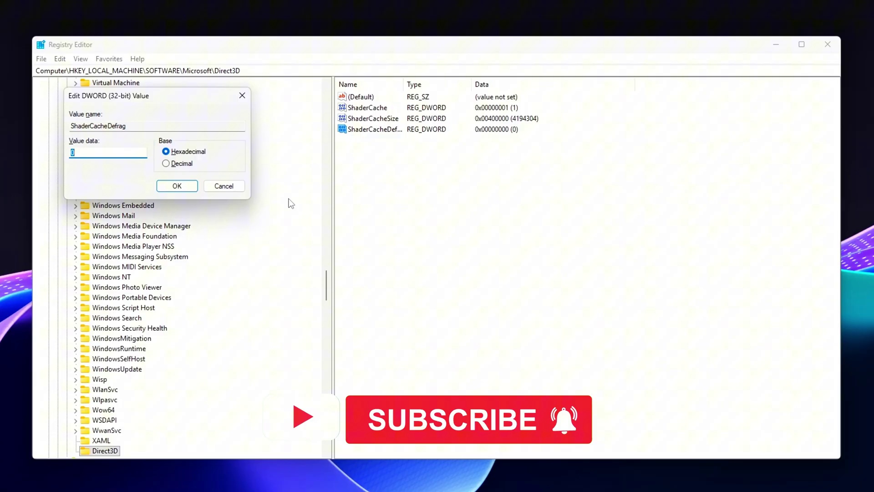
pyautogui.moveTo(192, 95); pyautogui.dragTo(560, 194)
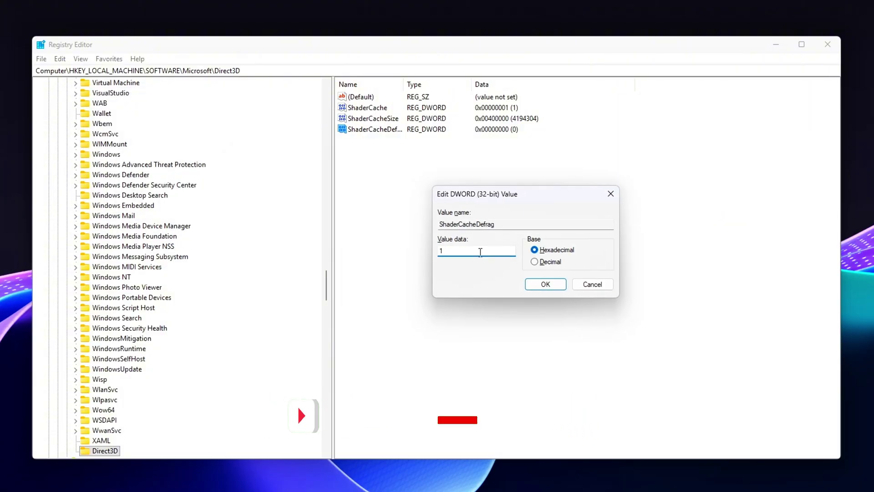
pyautogui.write('1')
pyautogui.click(551, 286)
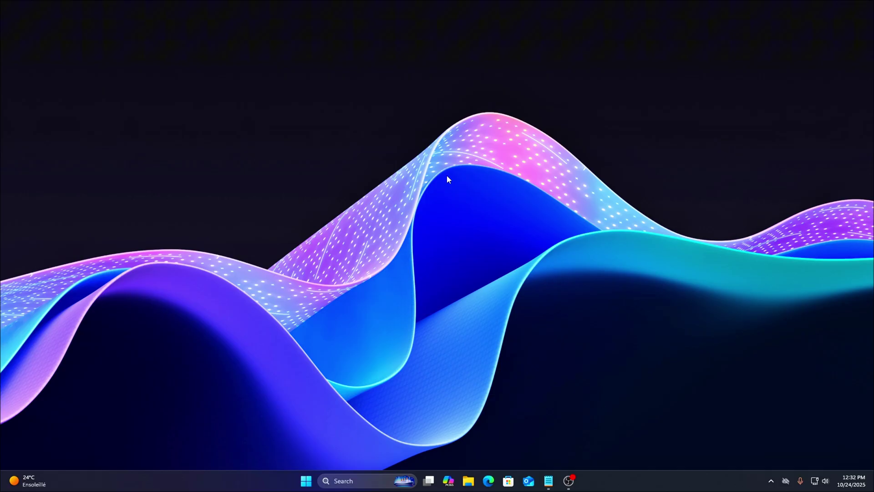
# Step: Launch NVIDIA Control Panel from the desktop's Show more options context menu
pyautogui.rightClick(454, 258)
pyautogui.click(459, 303)
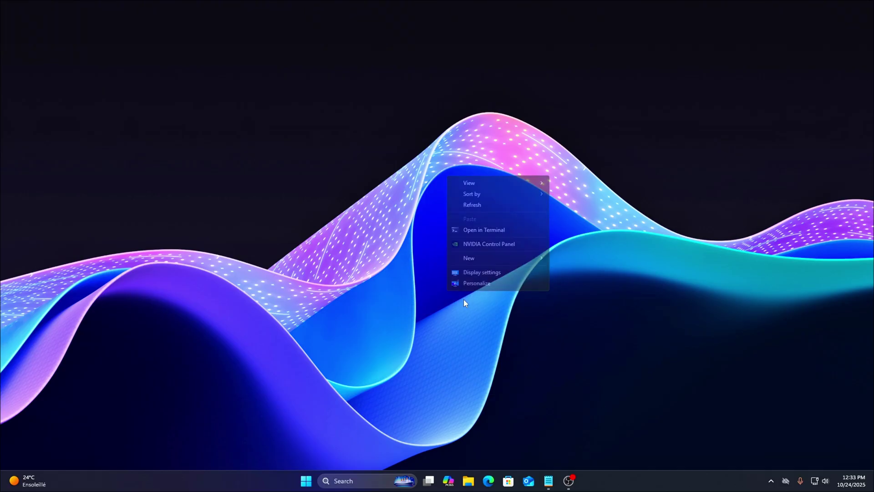
pyautogui.click(478, 244)
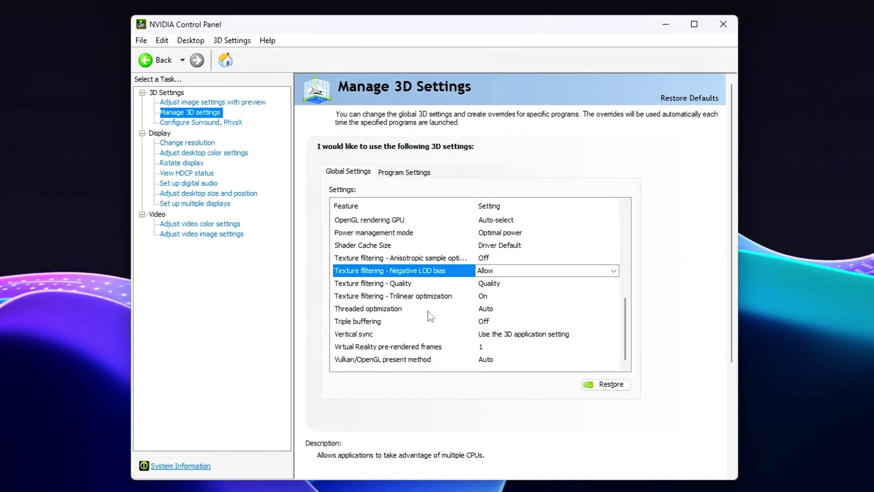
# Step: Set Threaded optimization to On and Low Latency Mode to Ultra
pyautogui.click(376, 313)
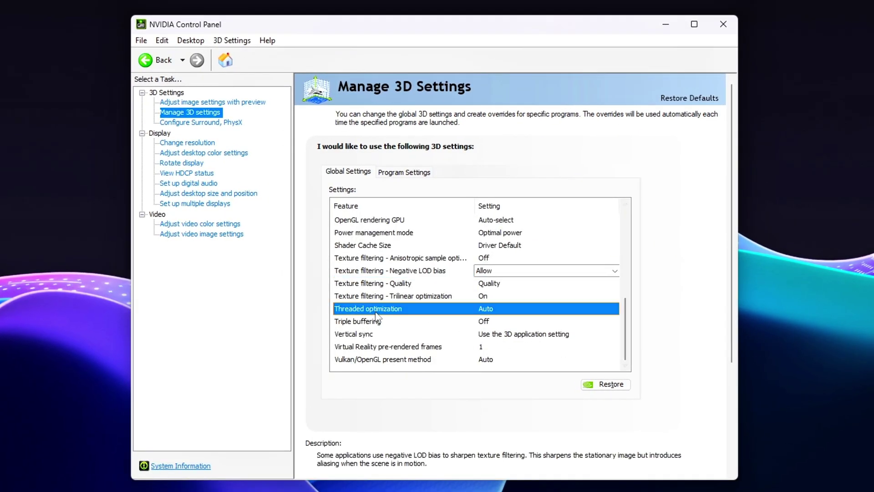
pyautogui.click(485, 313)
pyautogui.click(511, 345)
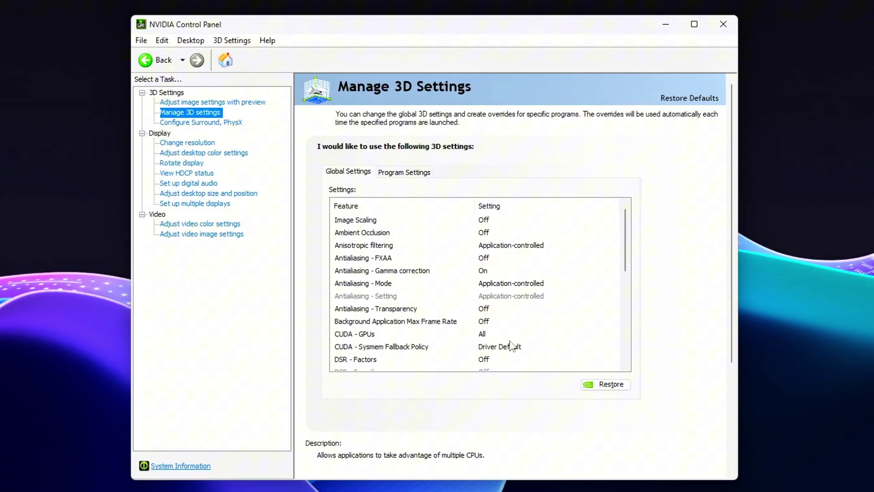
pyautogui.scroll(-5, 510, 347)
pyautogui.click(537, 308)
pyautogui.click(538, 308)
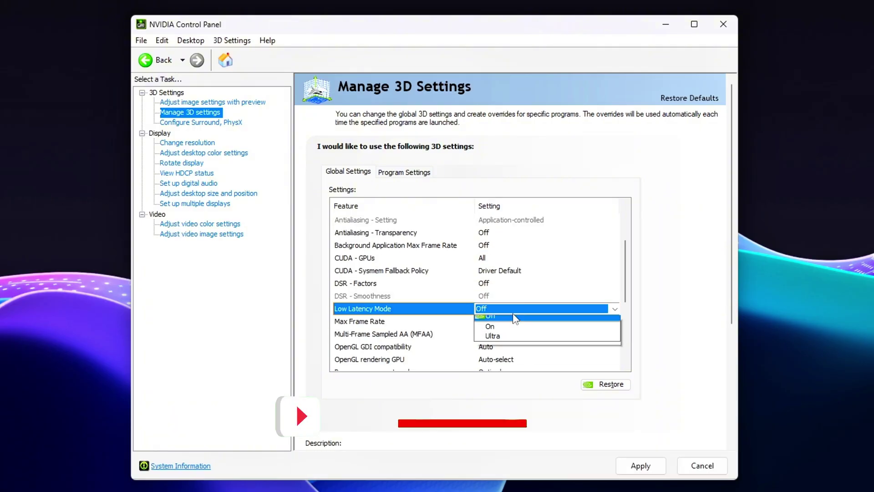
pyautogui.click(503, 341)
# Step: Set Power management mode to Prefer maximum performance
pyautogui.scroll(-4, 505, 344)
pyautogui.click(505, 296)
pyautogui.click(506, 296)
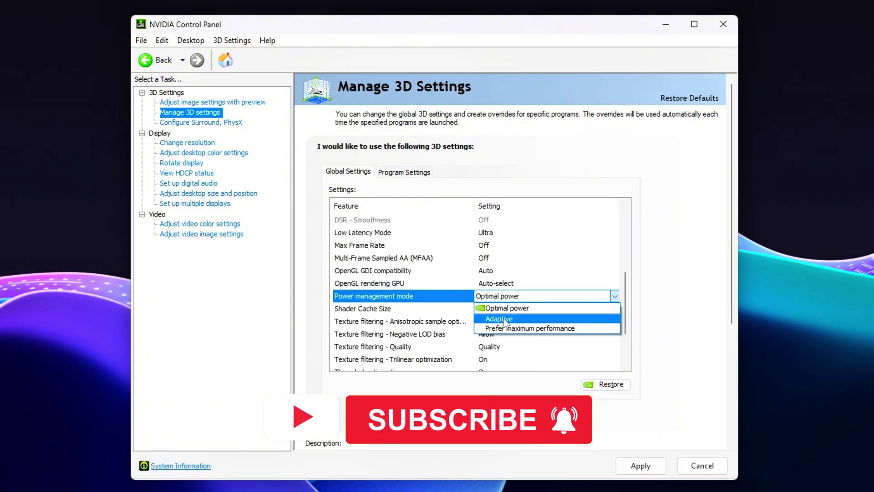
pyautogui.click(512, 329)
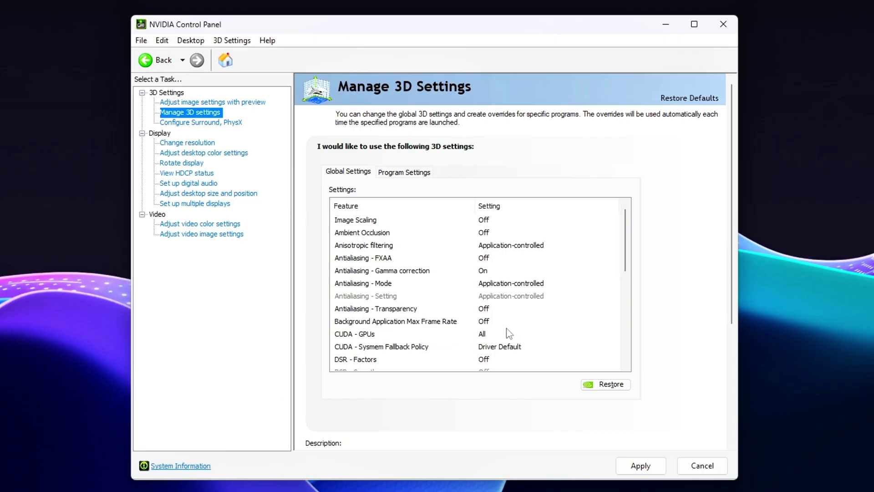
pyautogui.moveTo(625, 276); pyautogui.dragTo(633, 313)
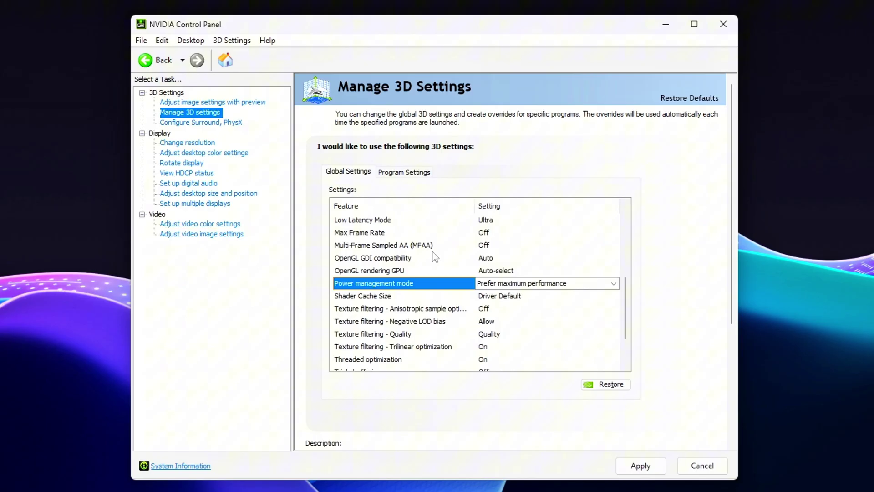
# Step: Keep Shader Cache Size at Driver Default and set Texture filtering - Quality to High performance
pyautogui.click(481, 293)
pyautogui.click(521, 246)
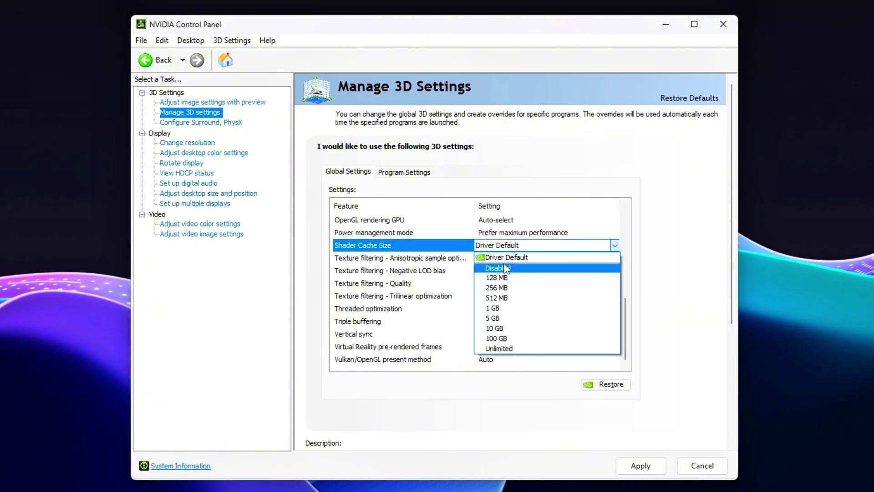
pyautogui.click(546, 257)
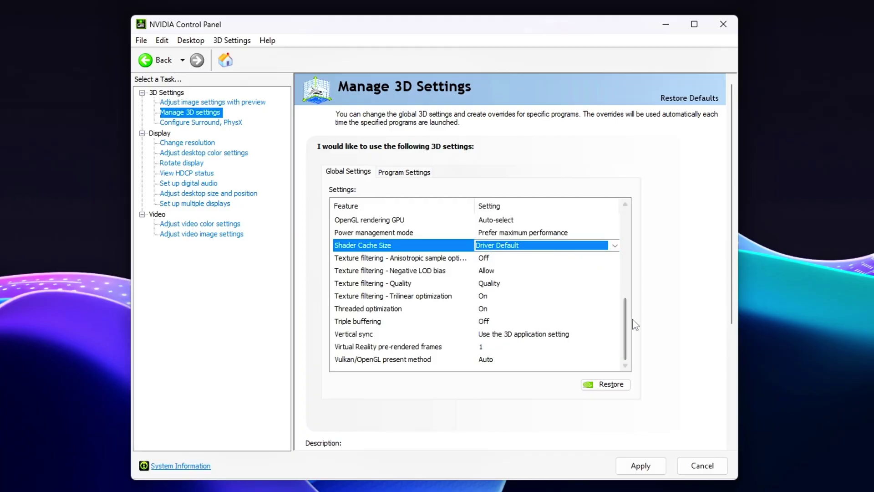
pyautogui.click(384, 288)
pyautogui.click(482, 284)
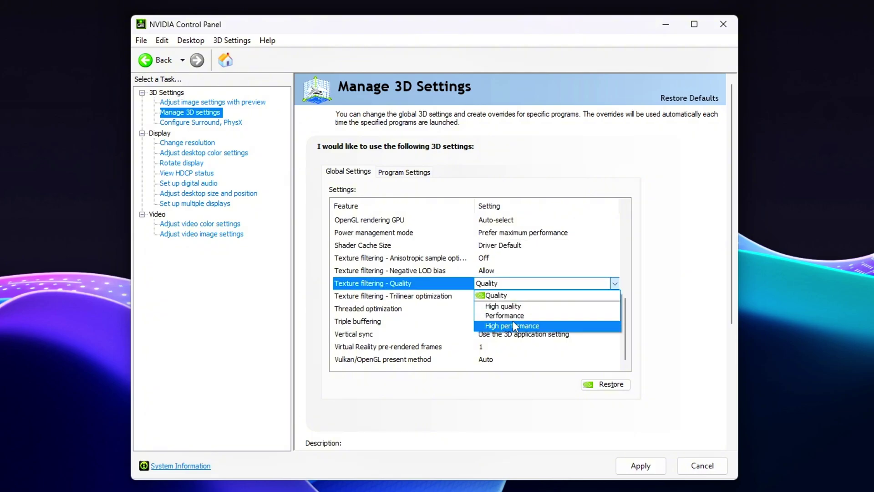
pyautogui.click(514, 326)
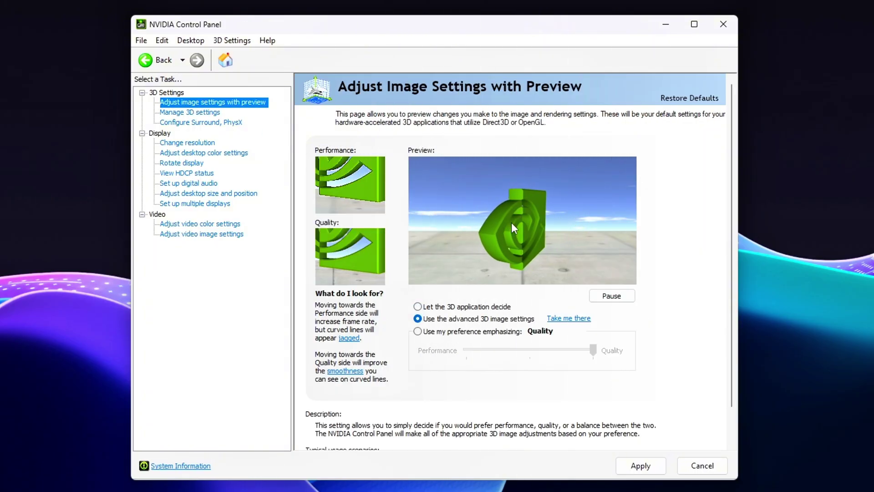
# Step: Back on Manage 3D settings, switch Low Latency Mode to Off
pyautogui.click(191, 113)
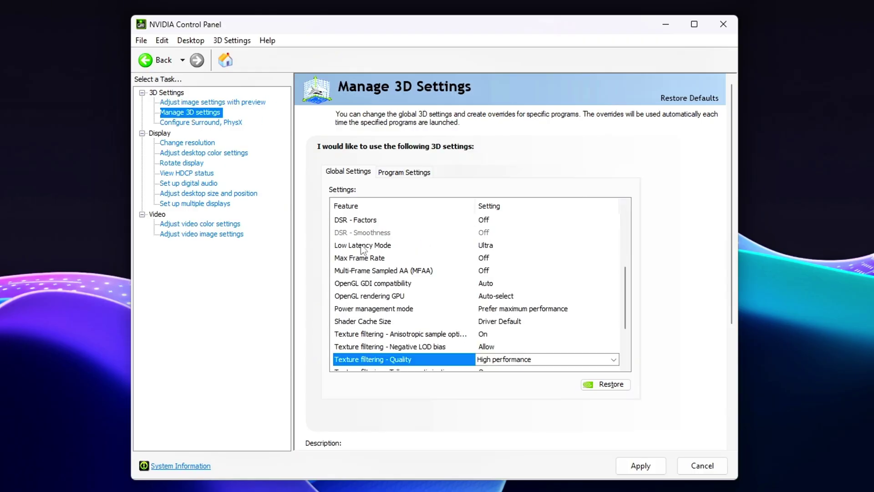
pyautogui.click(491, 246)
pyautogui.click(479, 252)
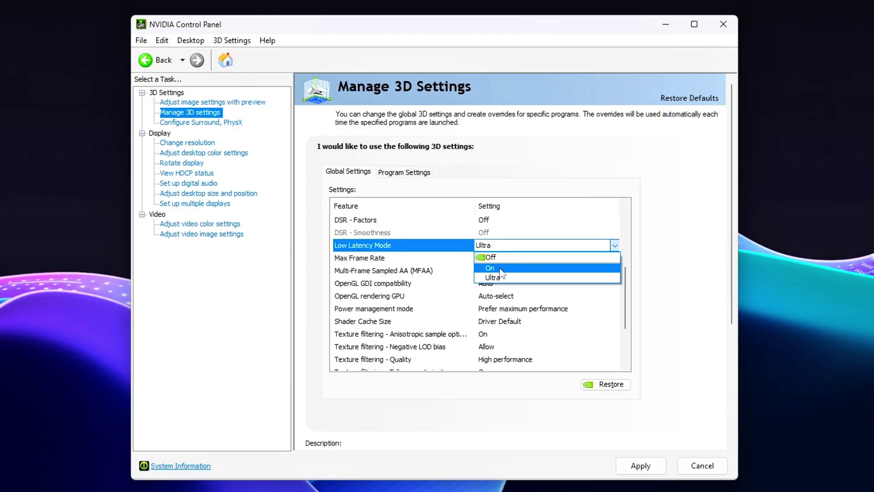
pyautogui.click(501, 256)
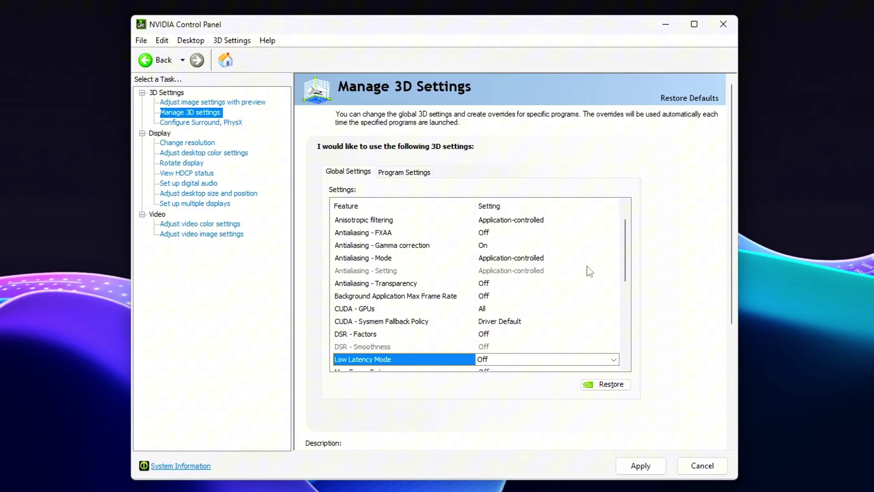
# Step: Keep Shader Cache Size at Driver Default and switch Power management mode to Optimal power
pyautogui.scroll(-4, 629, 252)
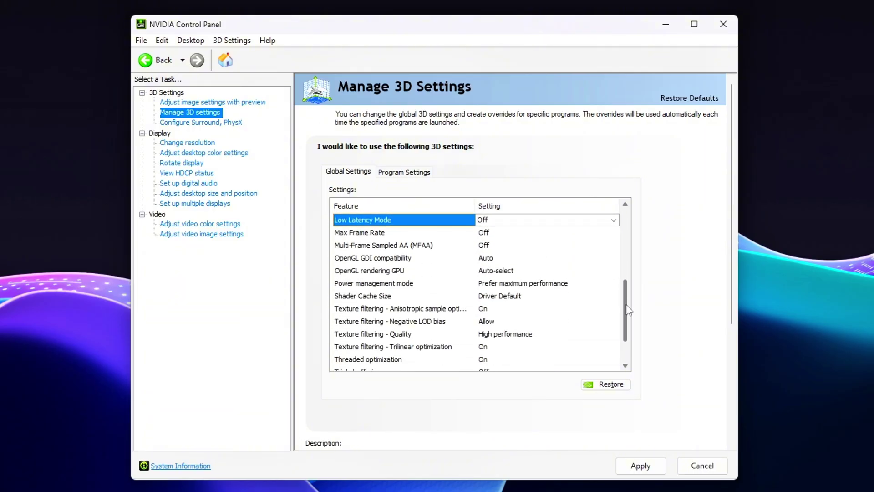
pyautogui.click(520, 284)
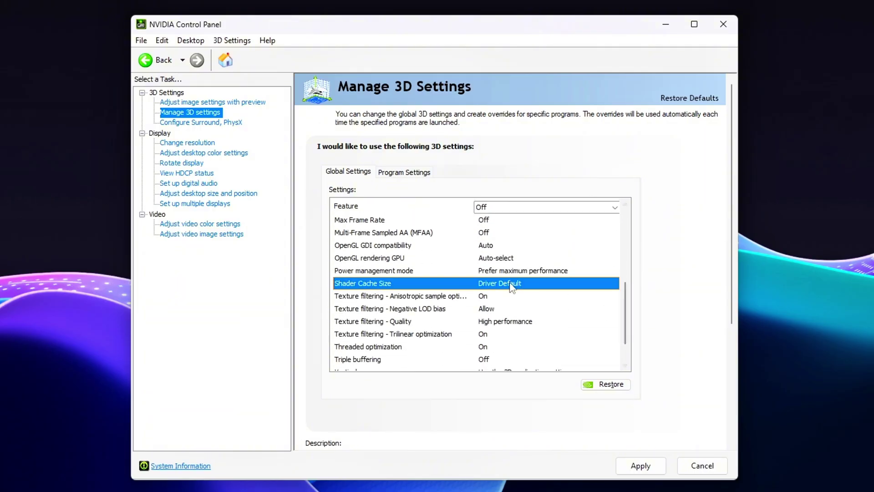
pyautogui.click(510, 283)
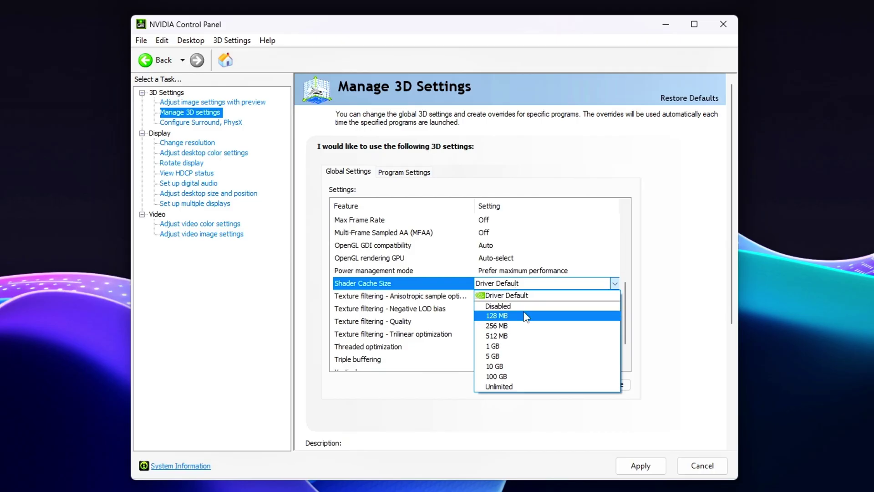
pyautogui.click(513, 296)
pyautogui.scroll(-1, 522, 319)
pyautogui.click(513, 232)
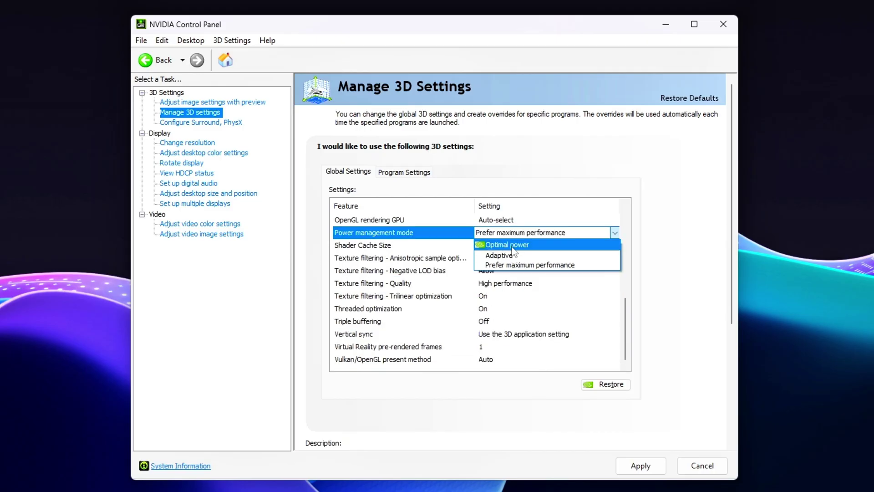
pyautogui.scroll(6, 512, 253)
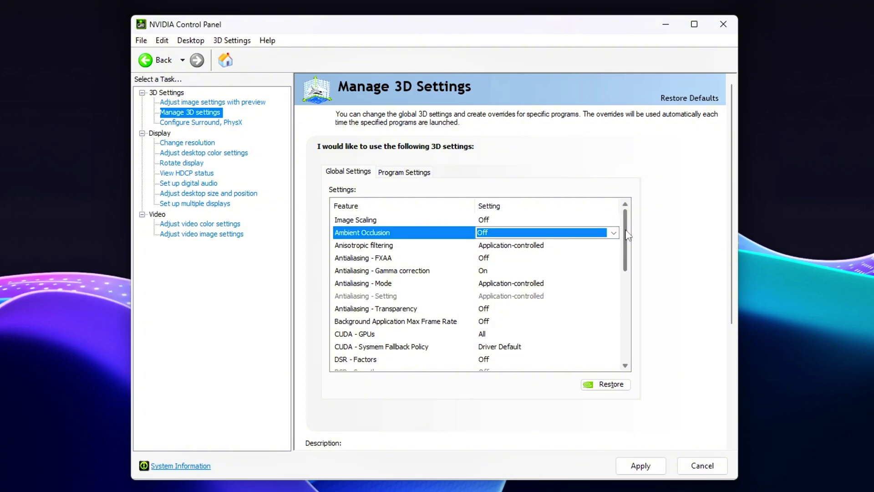
# Step: Leave Triple buffering set to Off
pyautogui.moveTo(627, 234); pyautogui.dragTo(610, 340)
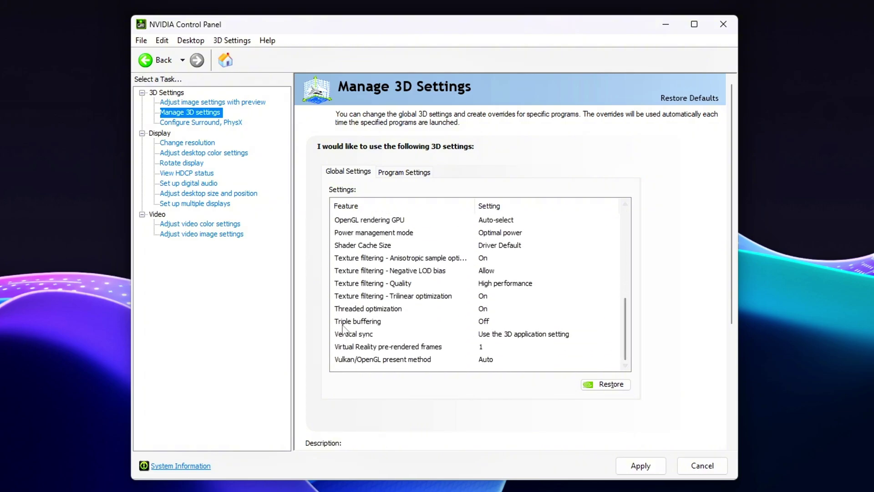
pyautogui.click(419, 322)
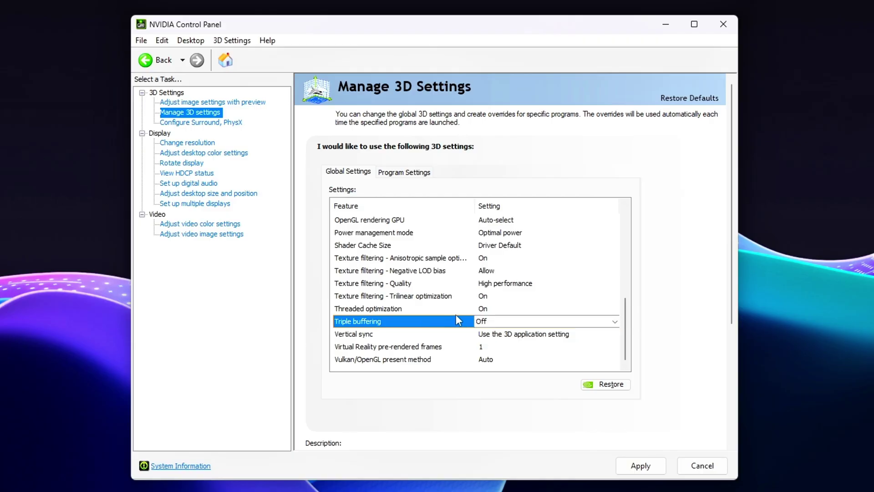
pyautogui.click(492, 322)
pyautogui.click(496, 335)
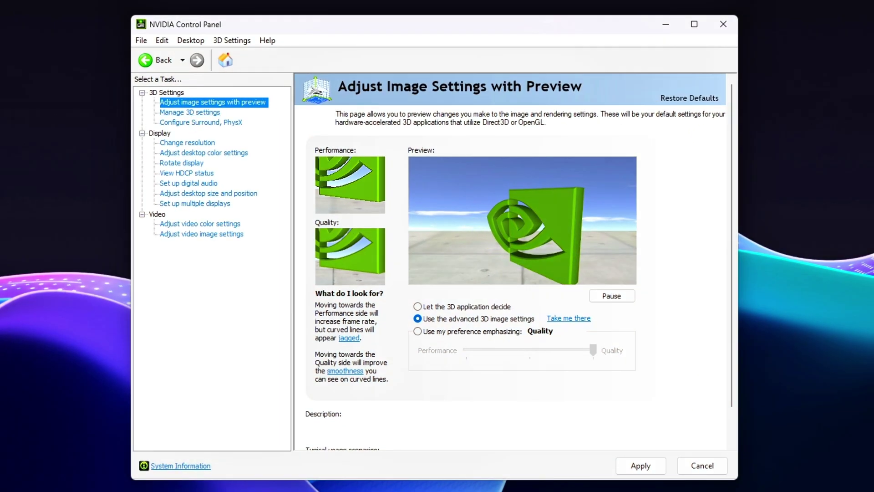
# Step: On Manage 3D settings, set Threaded optimization to Auto
pyautogui.click(207, 114)
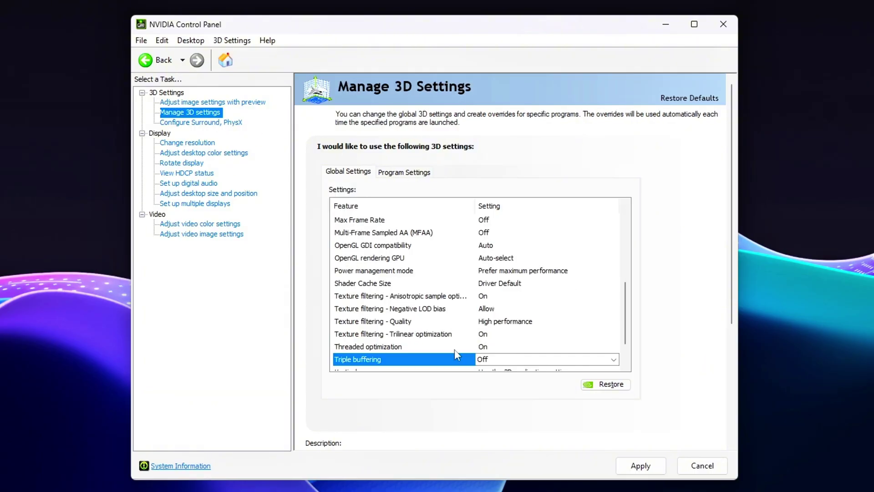
pyautogui.click(425, 348)
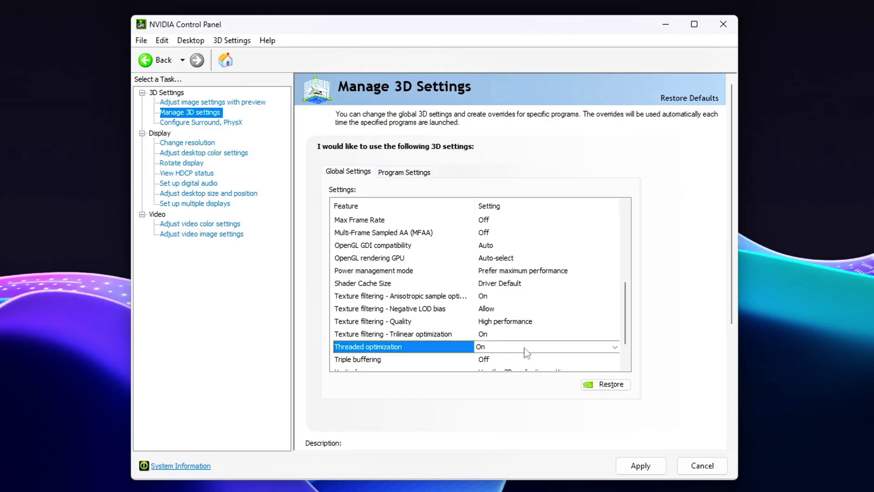
pyautogui.click(524, 347)
pyautogui.click(493, 359)
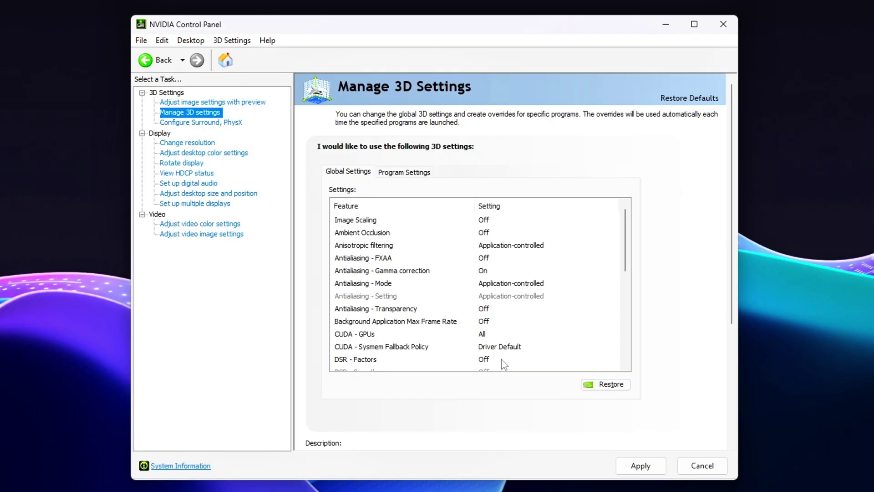
# Step: Set Power management to Prefer maximum performance and keep Shader Cache Size at Driver Default
pyautogui.scroll(-4, 537, 296)
pyautogui.click(537, 297)
pyautogui.click(537, 296)
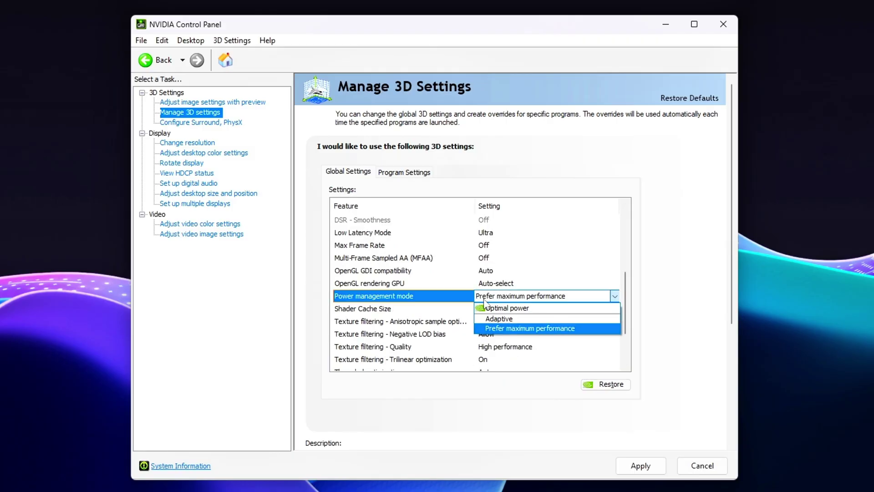
pyautogui.click(529, 328)
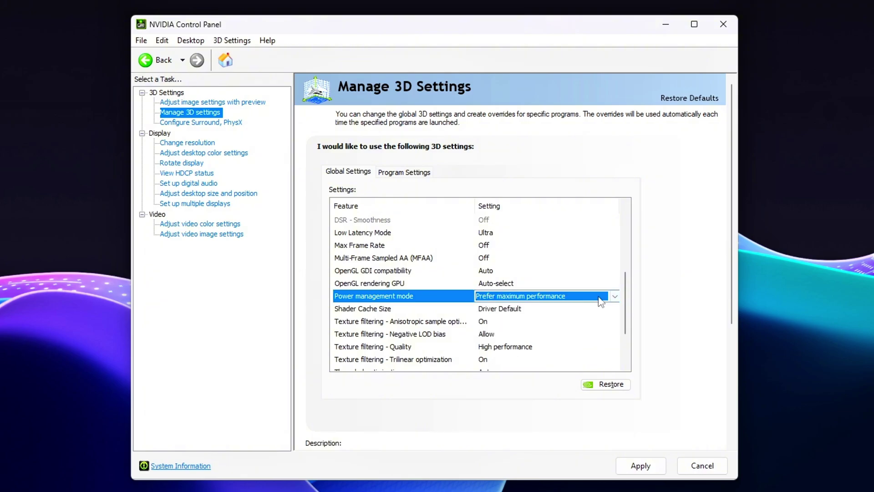
pyautogui.click(498, 309)
pyautogui.click(523, 309)
pyautogui.click(500, 310)
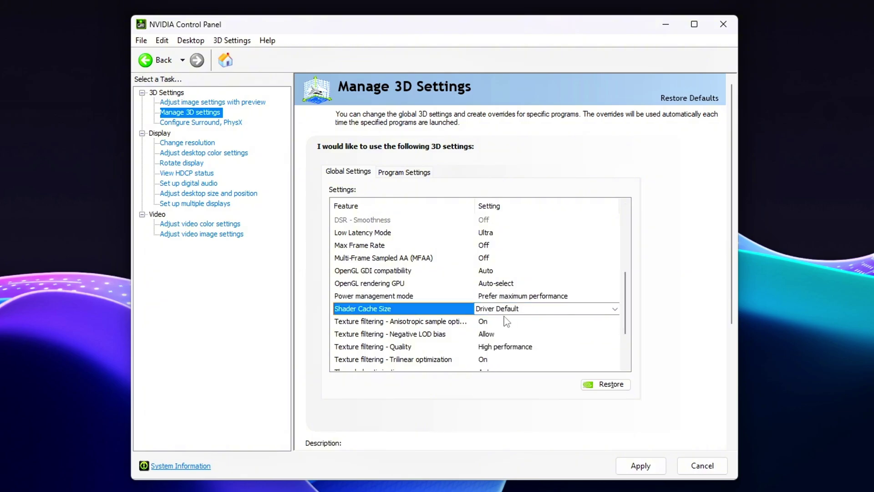
# Step: Set Texture filtering - Quality to High performance and keep Antialiasing - Transparency Off
pyautogui.scroll(-2, 403, 289)
pyautogui.click(483, 285)
pyautogui.click(484, 285)
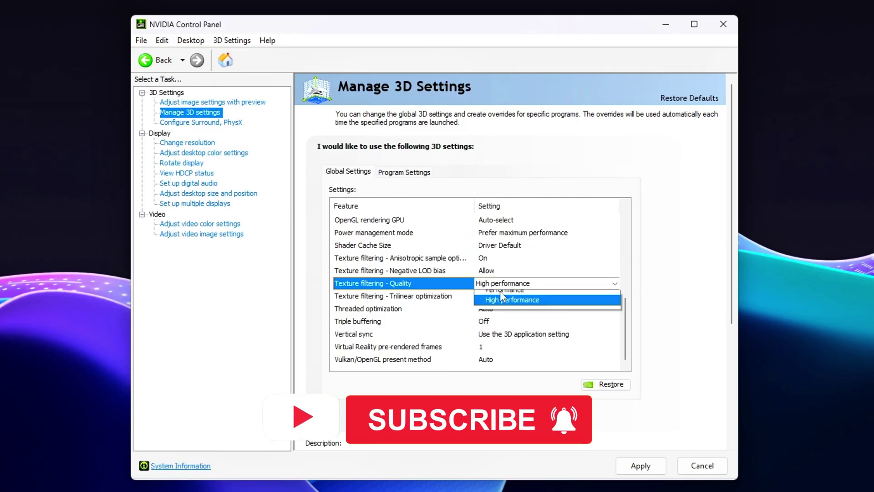
pyautogui.click(515, 326)
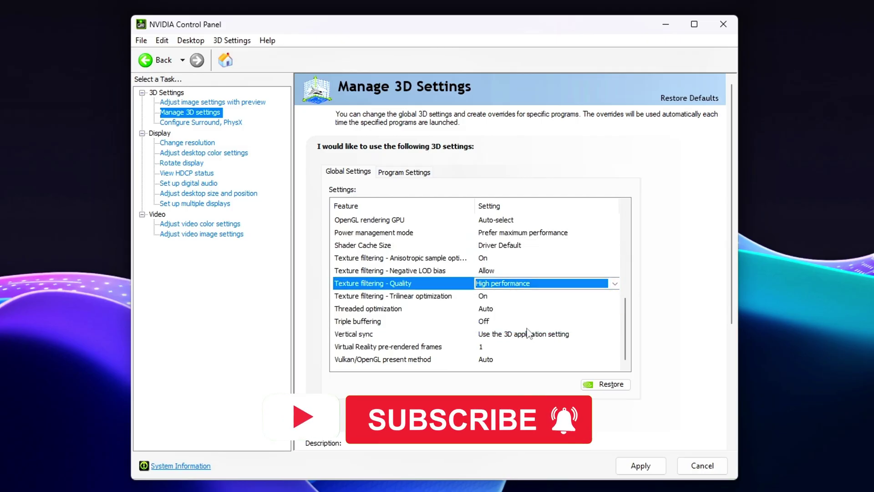
pyautogui.scroll(5, 489, 313)
pyautogui.click(489, 310)
pyautogui.click(488, 311)
pyautogui.click(516, 324)
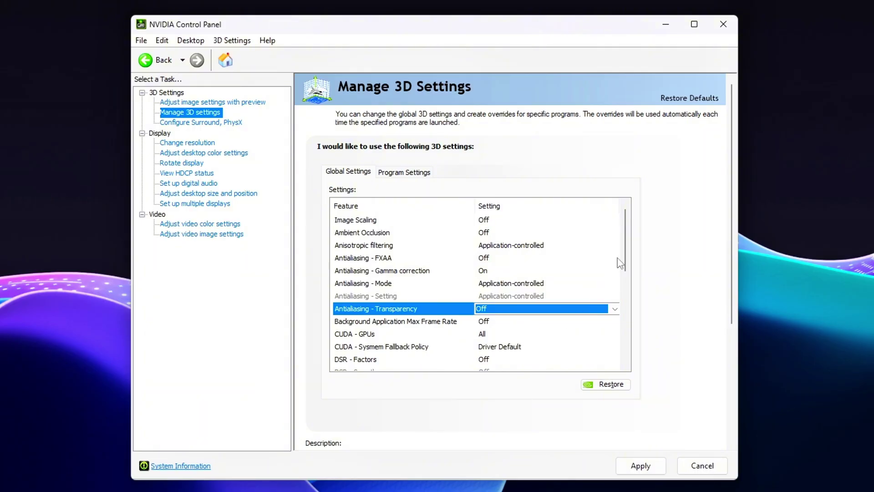
# Step: Apply the changed global 3D settings
pyautogui.scroll(-3, 620, 263)
pyautogui.scroll(3, 616, 250)
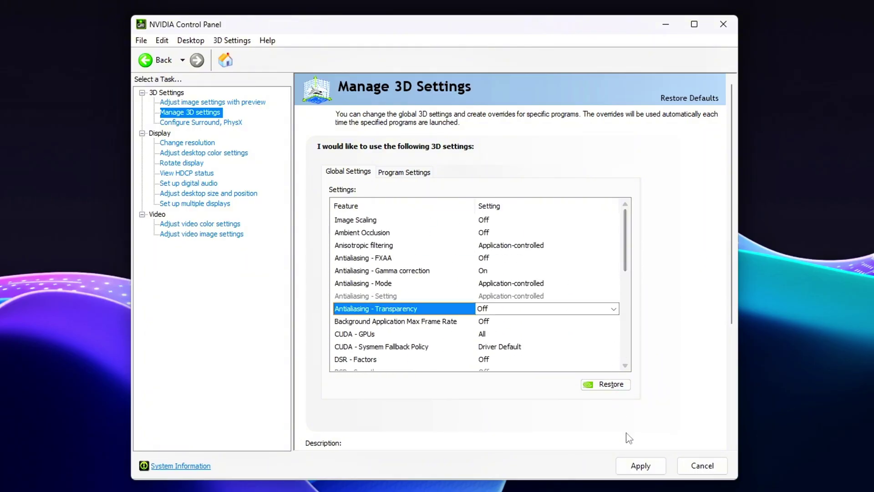
pyautogui.click(638, 463)
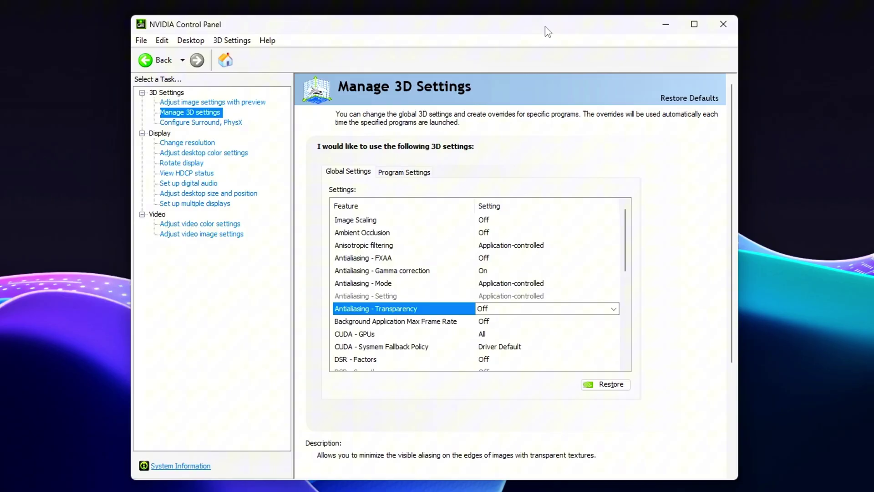
pyautogui.moveTo(547, 29)
pyautogui.mouseDown()
pyautogui.moveTo(553, 53)
pyautogui.moveTo(537, 39)
pyautogui.moveTo(543, 30)
pyautogui.mouseUp()
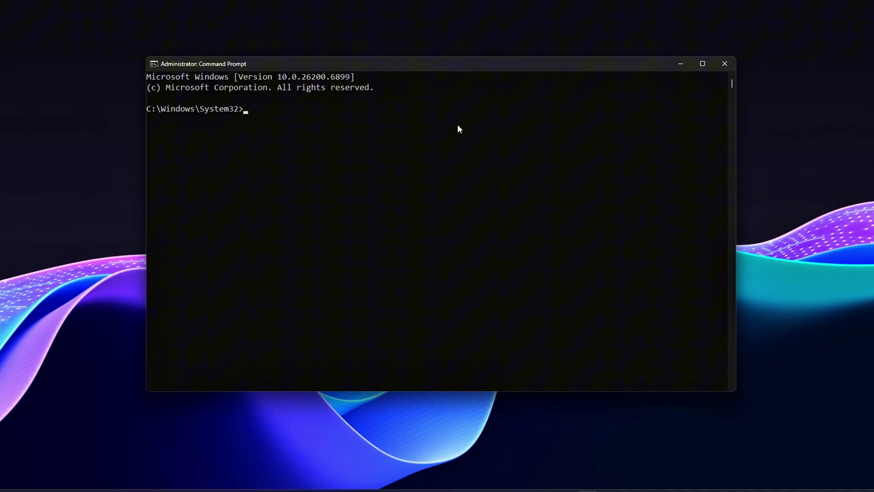
# Step: Run bcdedit /set useplatformclock true and bcdedit /set tscsyncpolicy Enhanced
pyautogui.press('Return')
pyautogui.press('Return')
pyautogui.press('Return')
pyautogui.write('bcdedit /set useplatformclock true')
pyautogui.press('Return')
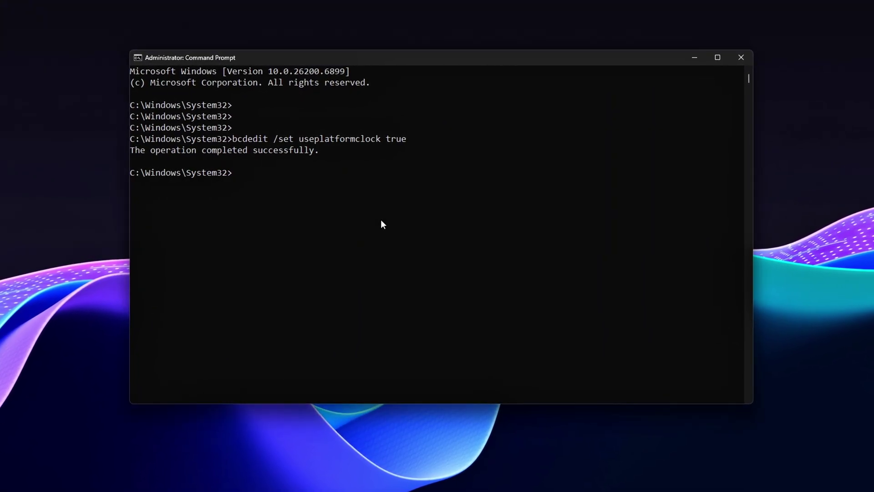
pyautogui.write('bcdedit /set tscsyncpolicy Enhanced')
pyautogui.press('Return')
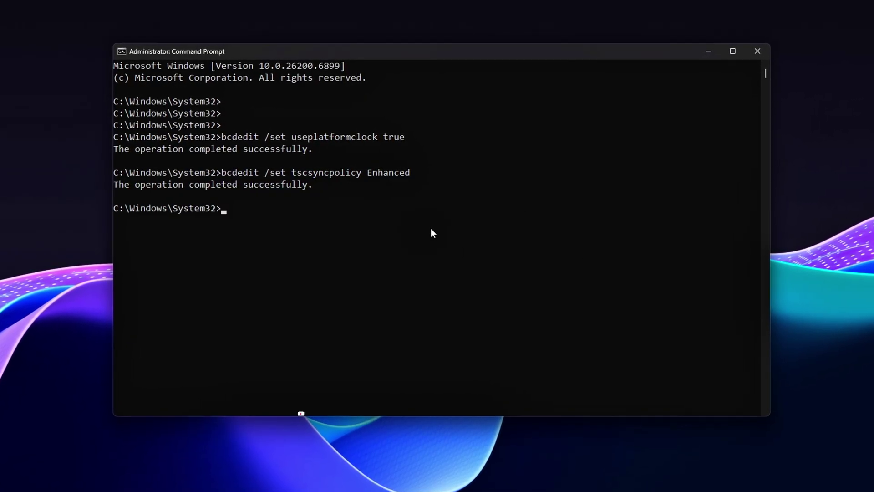
# Step: Delete the useplatformclock and tscsyncpolicy boot values, then clear the console with cls
pyautogui.press('Return')
pyautogui.press('Return')
pyautogui.press('Return')
pyautogui.write('bcdedit /deletevalue useplatformclock')
pyautogui.press('Return')
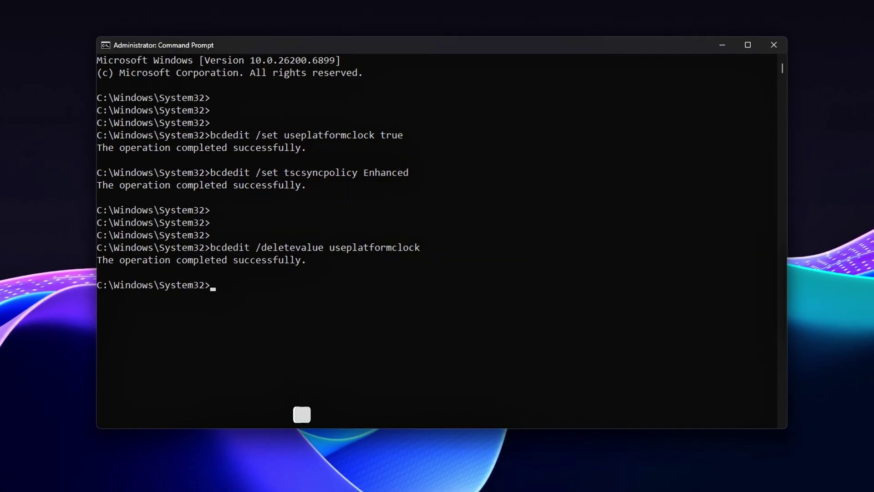
pyautogui.write('bcdedit /deletevalue tscsyncpolicy')
pyautogui.press('Return')
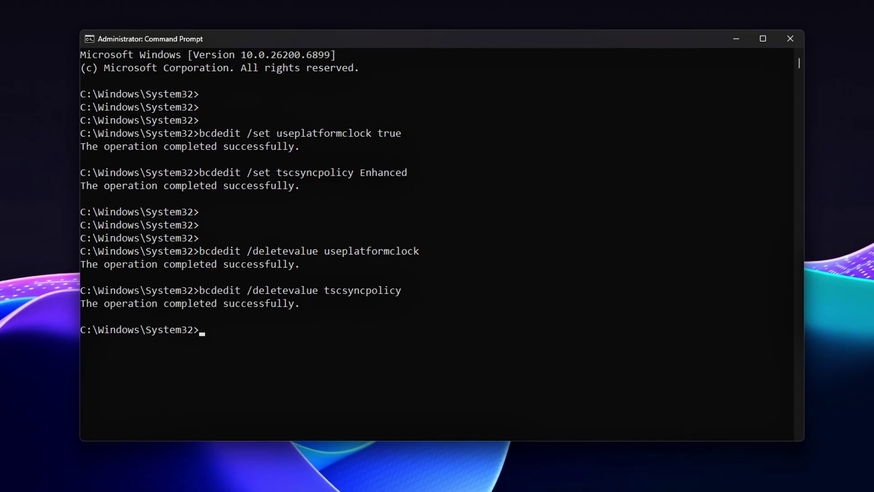
pyautogui.write('cls')
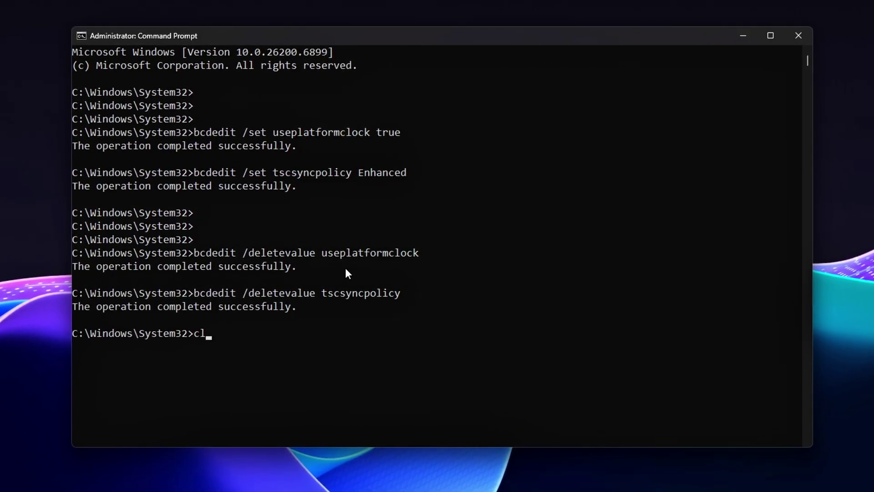
pyautogui.press('Return')
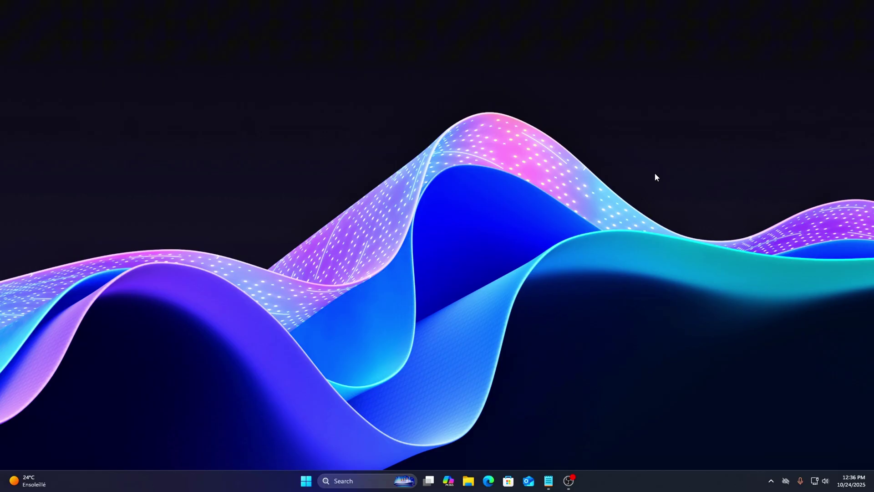
# Step: Launch a new Command Prompt as administrator from Windows search
pyautogui.press('super+s')
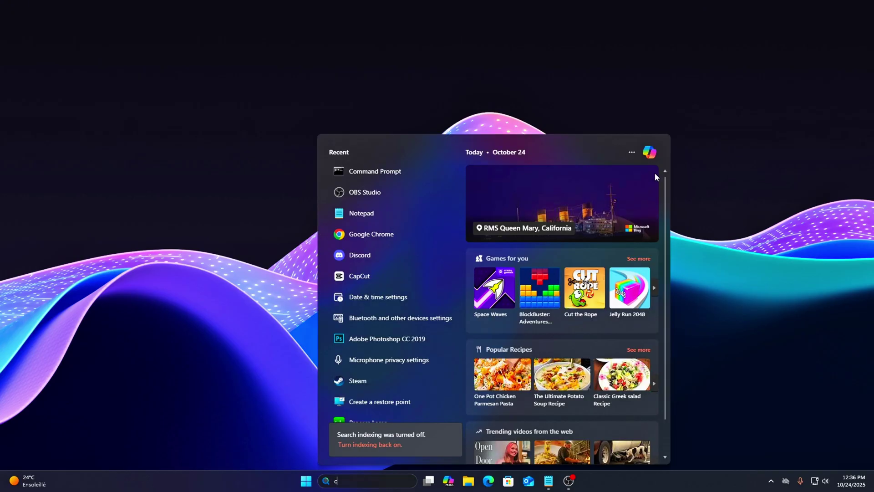
pyautogui.write('cmd')
pyautogui.click(524, 279)
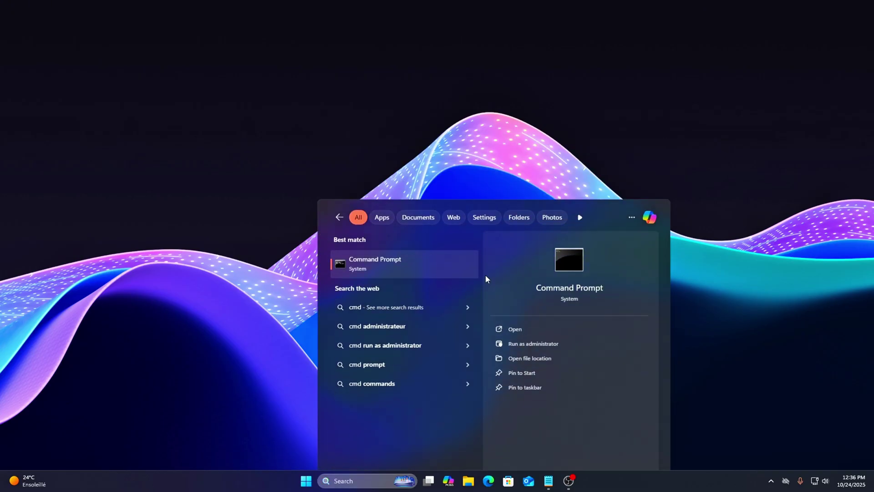
pyautogui.moveTo(494, 106); pyautogui.dragTo(472, 68)
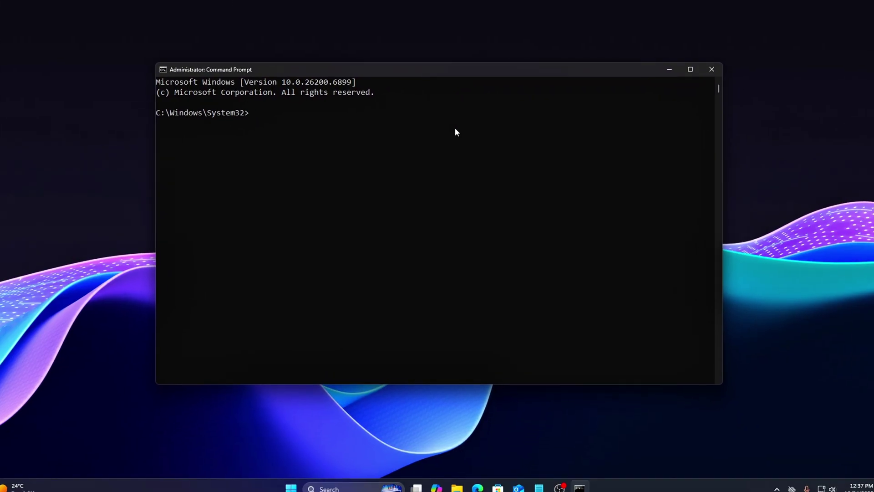
# Step: Paste and run bcdedit /set useplatformclock true and bcdedit /set tscsyncpolicy Enhanced
pyautogui.press('Return')
pyautogui.press('Return')
pyautogui.press('Return')
pyautogui.write('bcdedit /set useplatformclock true')
pyautogui.press('Return')
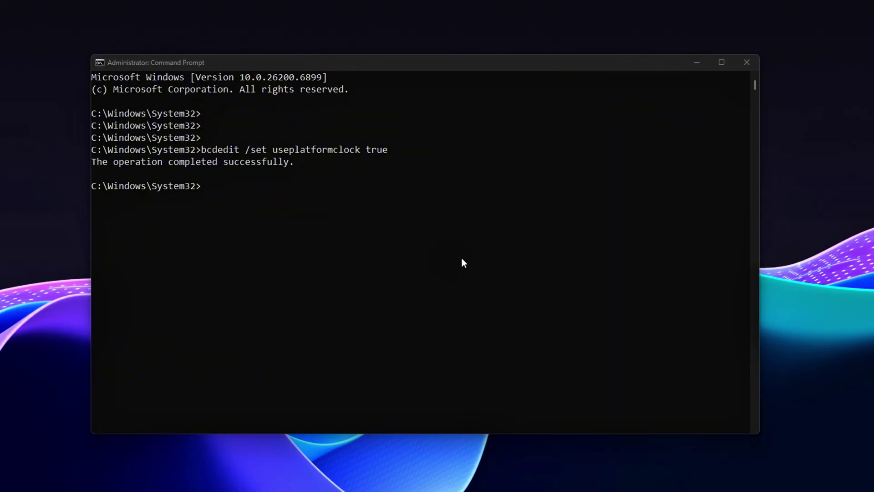
pyautogui.write('bcdedit /set tscsyncpolicy Enhanced')
pyautogui.press('Return')
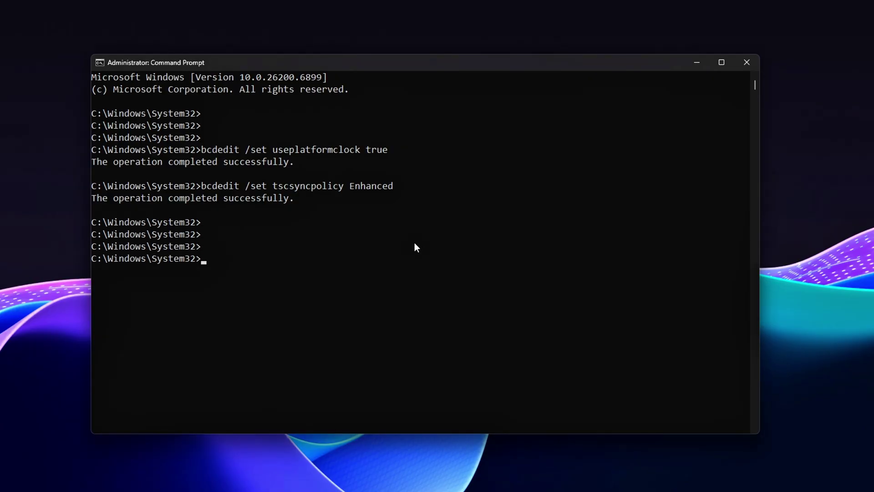
# Step: Run bcdedit /deletevalue useplatformclock and bcdedit /deletevalue tscsyncpolicy
pyautogui.write('bcdedit /deletevalue useplatformclock')
pyautogui.press('Return')
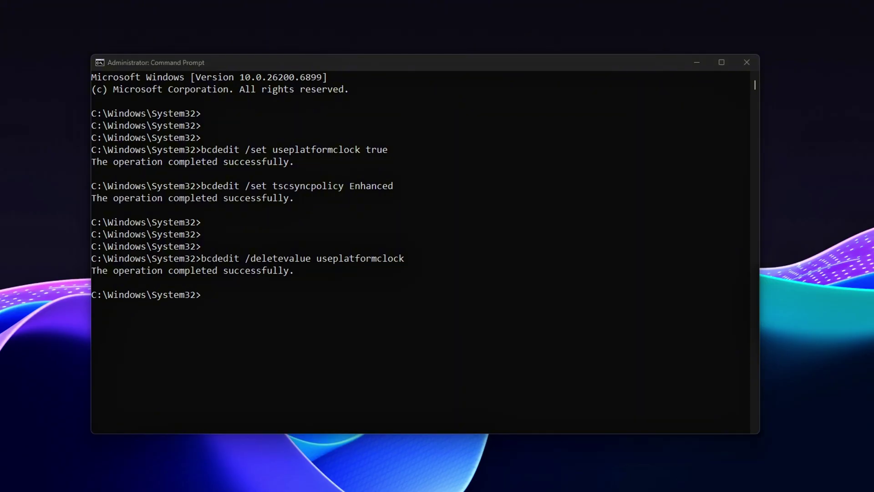
pyautogui.write('bcdedit /deletevalue tscsyncpolicy')
pyautogui.press('Return')
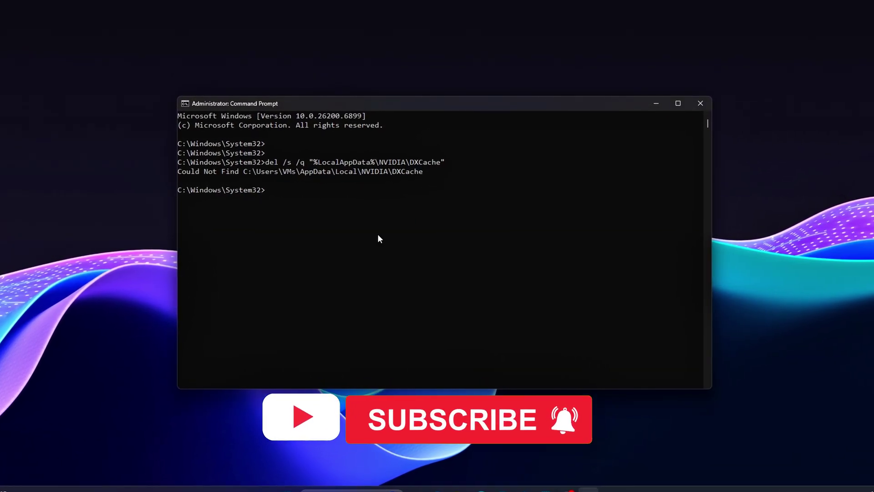
# Step: Run del /s /q on the NVIDIA GLCache, D3DSCache and %AppData%\Vulkan\Cache folders
pyautogui.write('del /s /q "%LocalAppData%\\NVIDIA\\GLCache"')
pyautogui.press('Return')
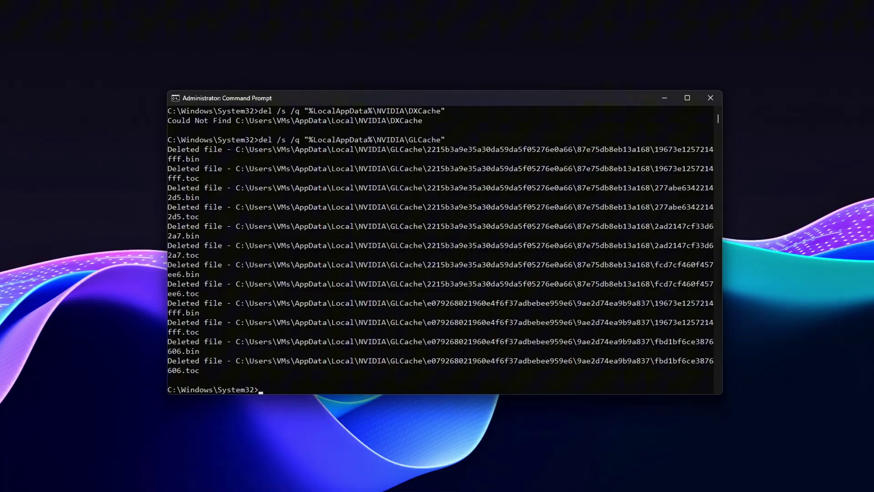
pyautogui.hotkey('ctrl', 'v')
pyautogui.press('Return')
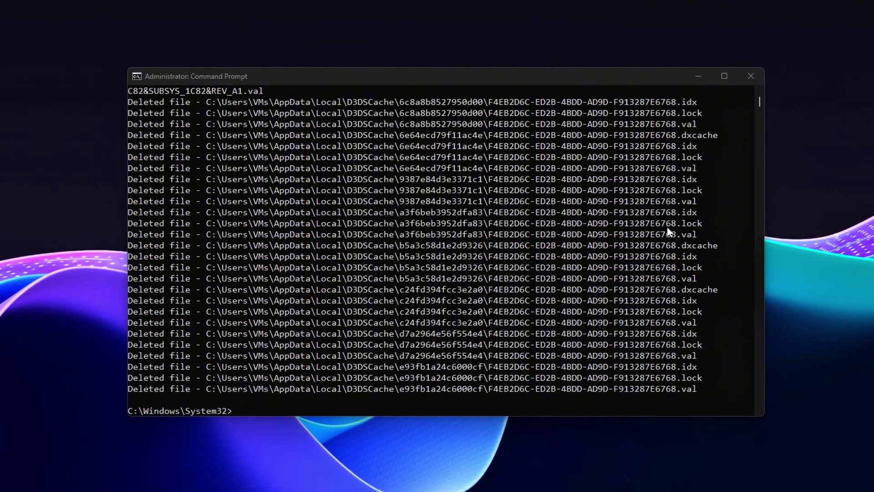
pyautogui.write('del /s /q "%AppData%\\Vulkan\\Cache"')
pyautogui.press('Return')
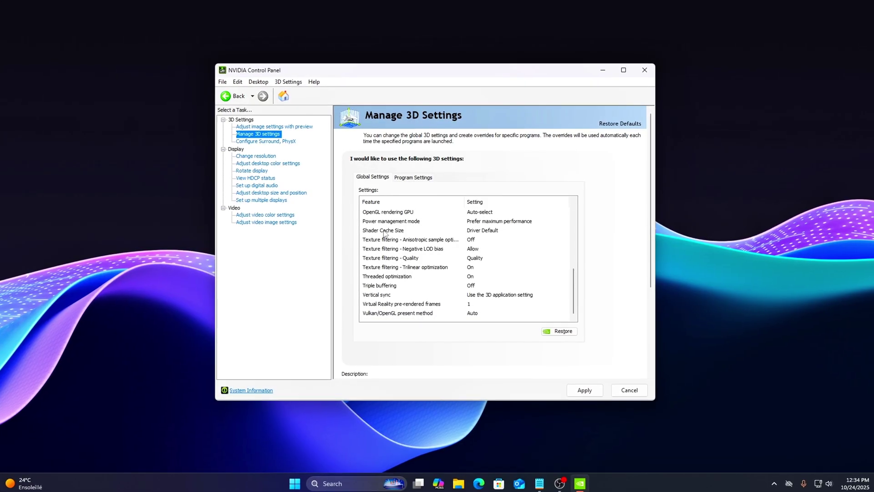
# Step: Confirm Driver Default for Shader Cache Size, then choose High performance texture filtering quality
pyautogui.click(385, 231)
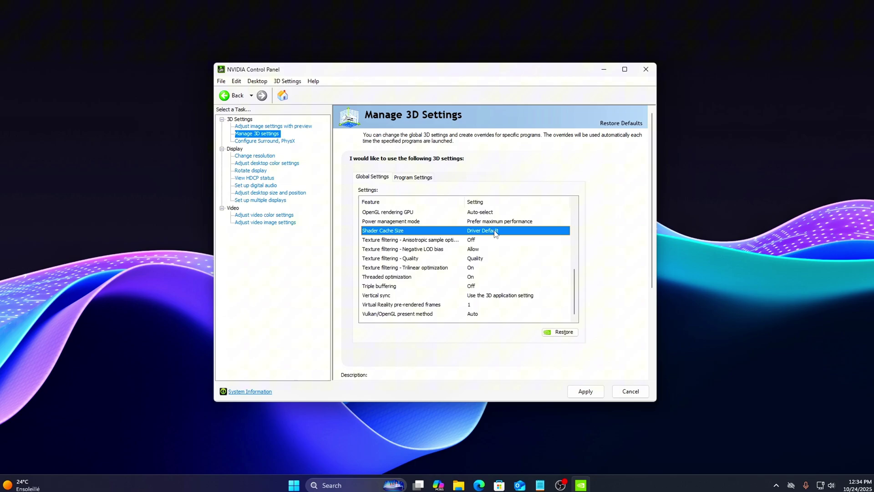
pyautogui.click(501, 231)
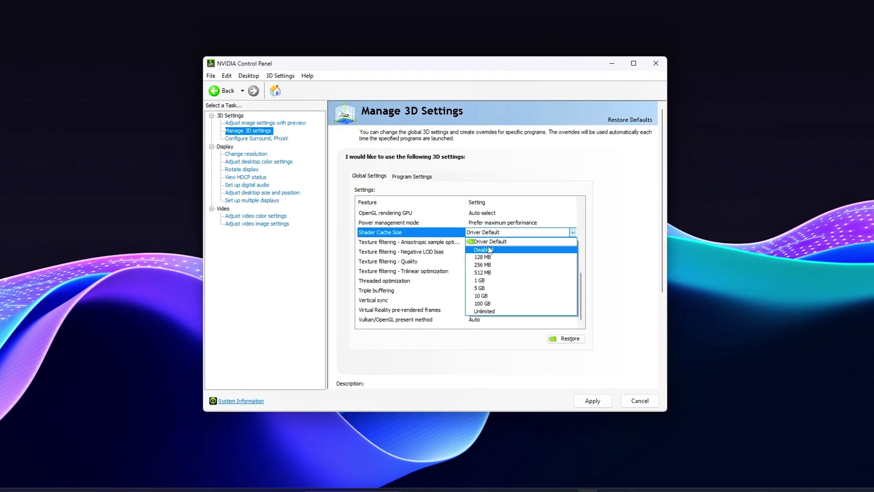
pyautogui.click(501, 242)
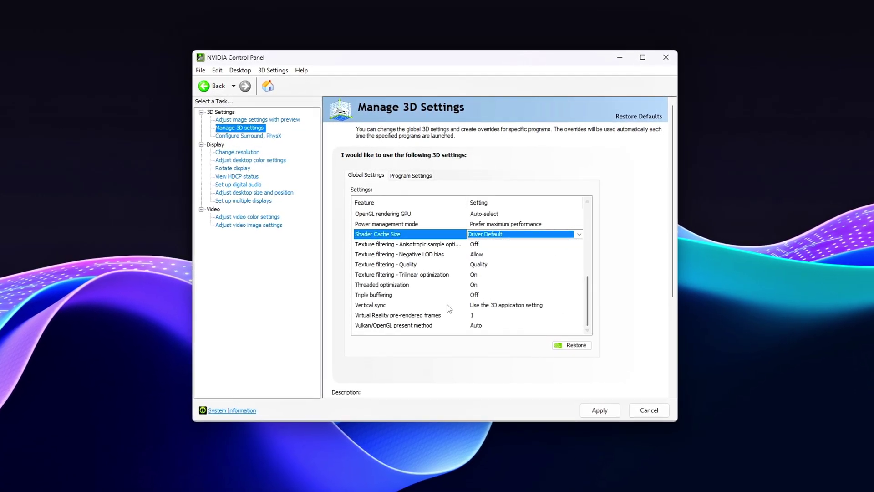
pyautogui.click(394, 267)
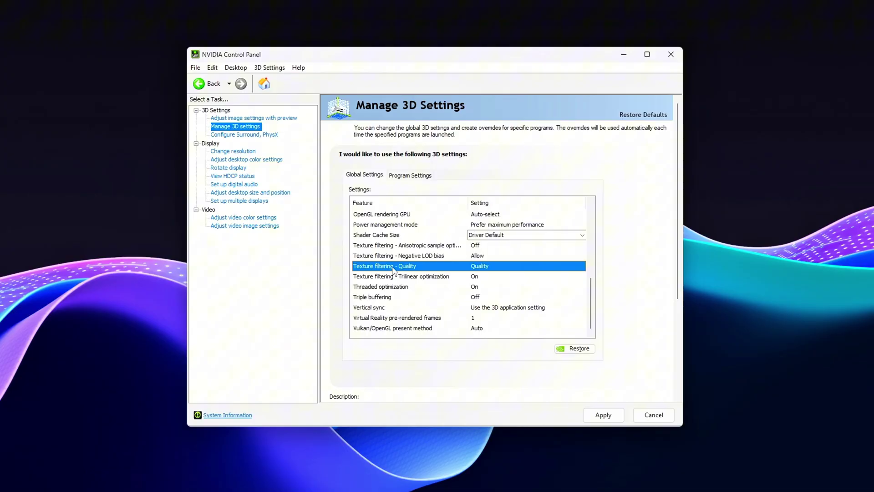
pyautogui.click(500, 266)
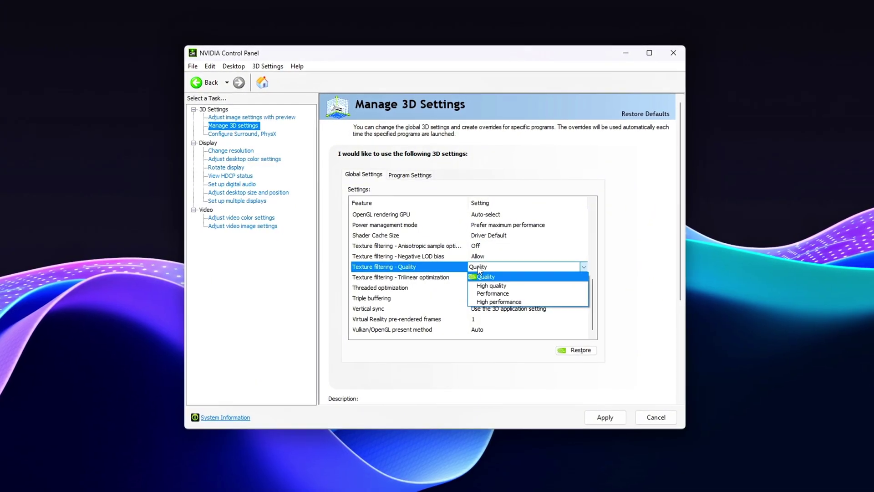
pyautogui.click(500, 301)
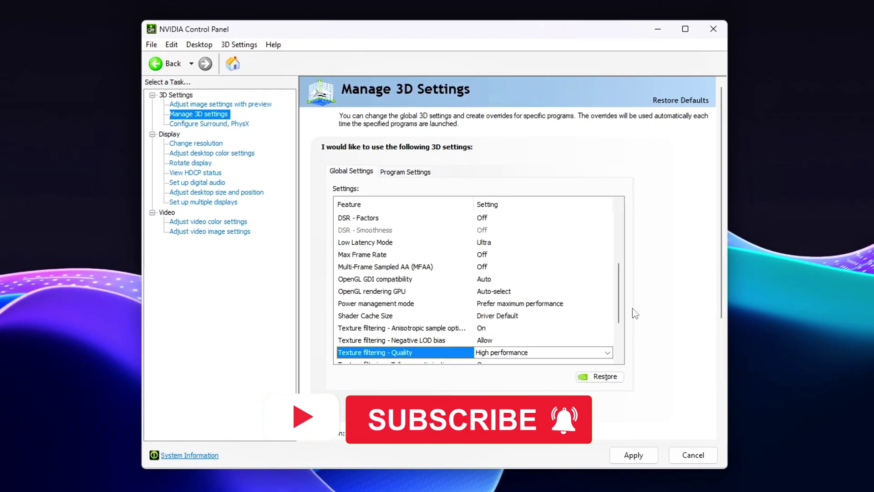
pyautogui.scroll(1, 518, 346)
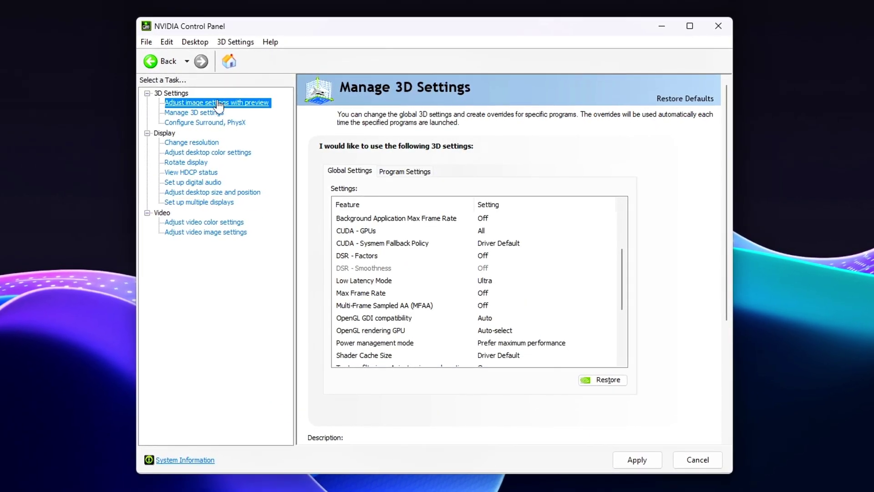